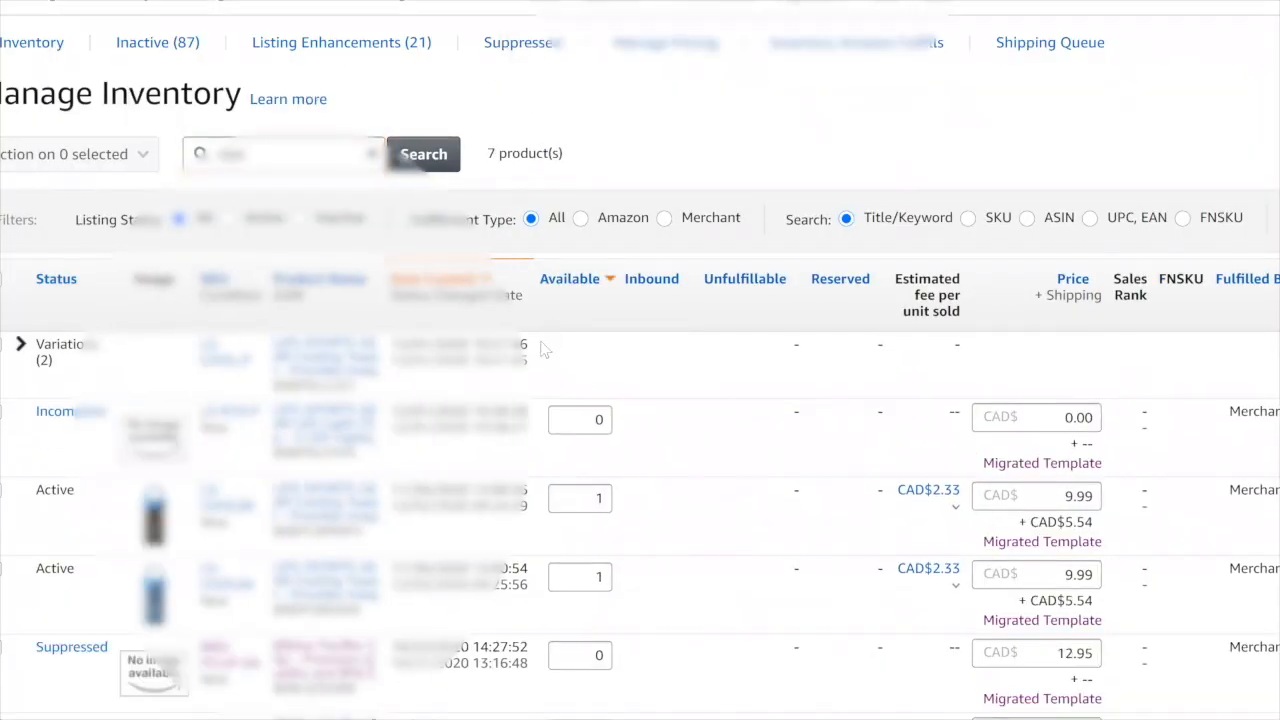
Step: Expand the last variation listing in the inventory and look over its child products
scroll(560, 330, "down", 2)
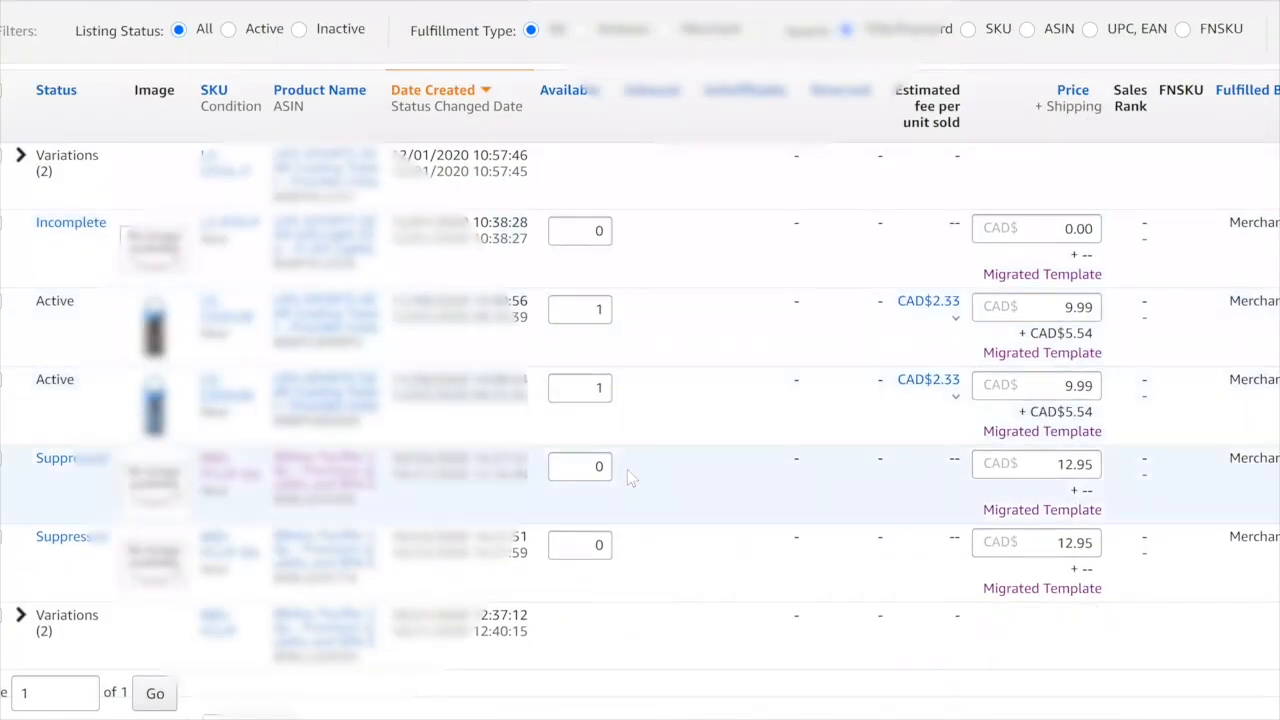
left_click(21, 614)
scroll(640, 430, "down", 1)
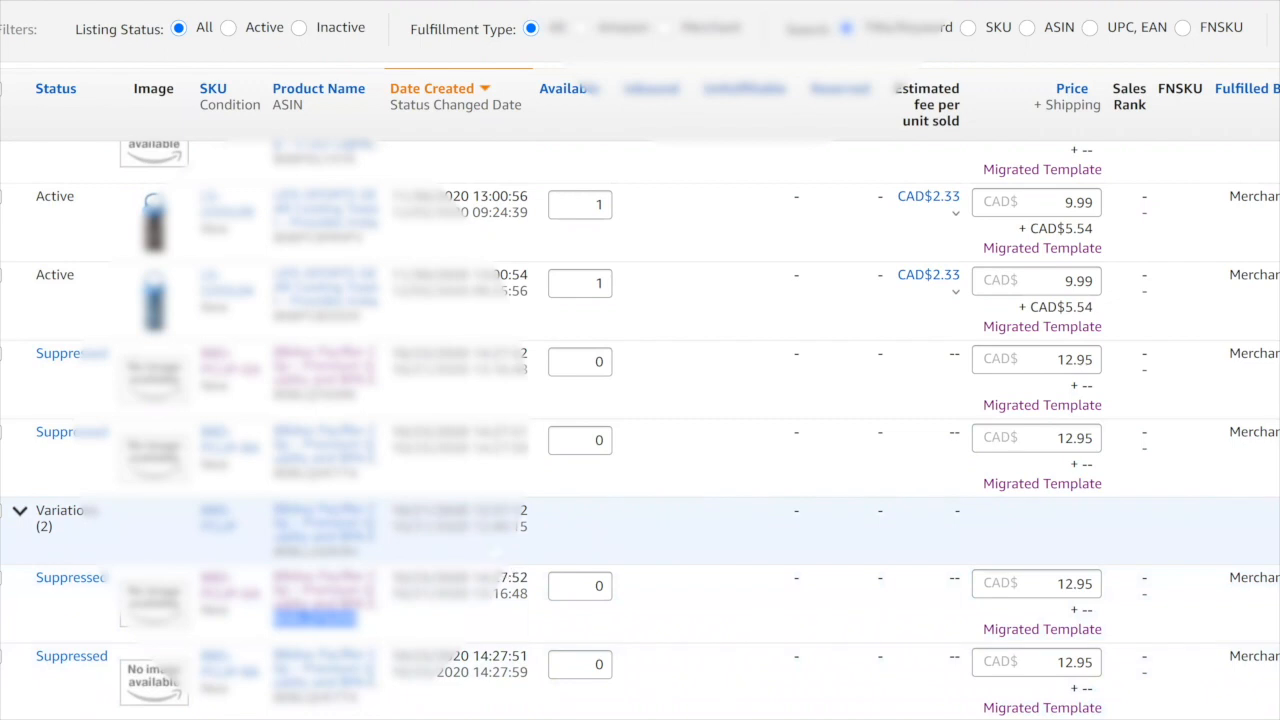
left_click(484, 548)
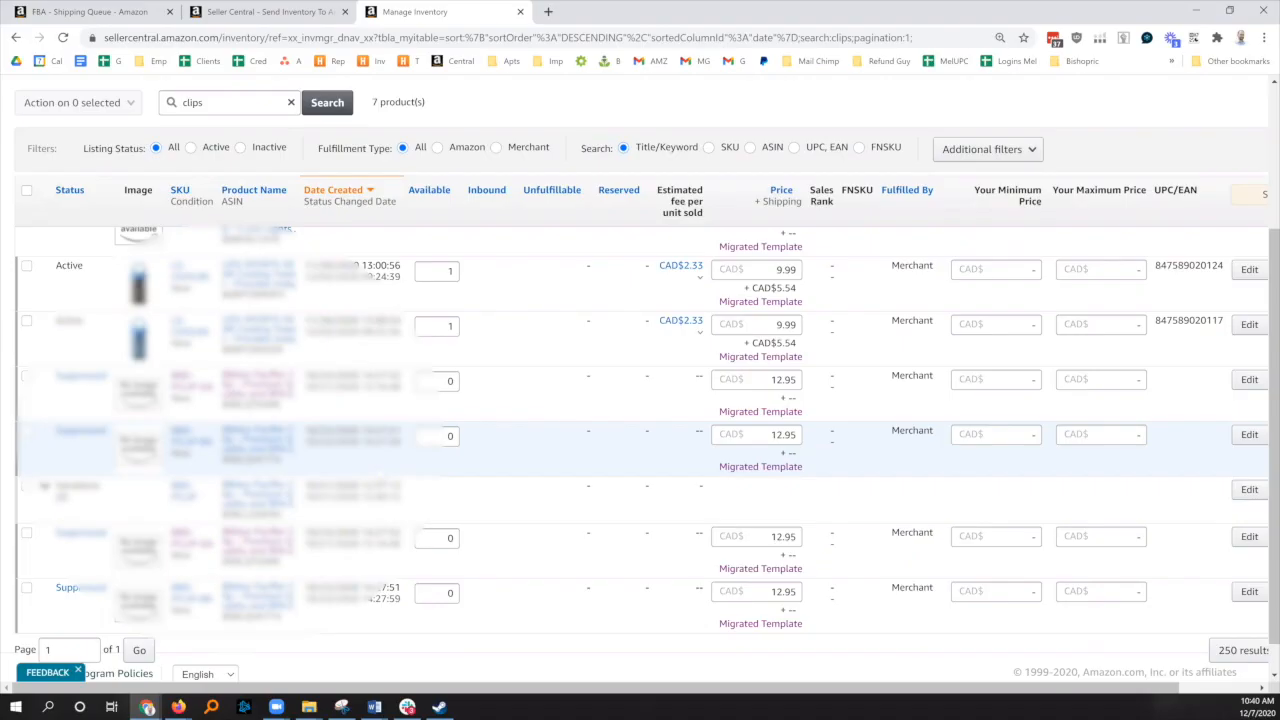
Step: On the Convert to Fulfilled by Amazon page, answer the first product's battery and product regulatory questions and submit the required information
left_click(205, 11)
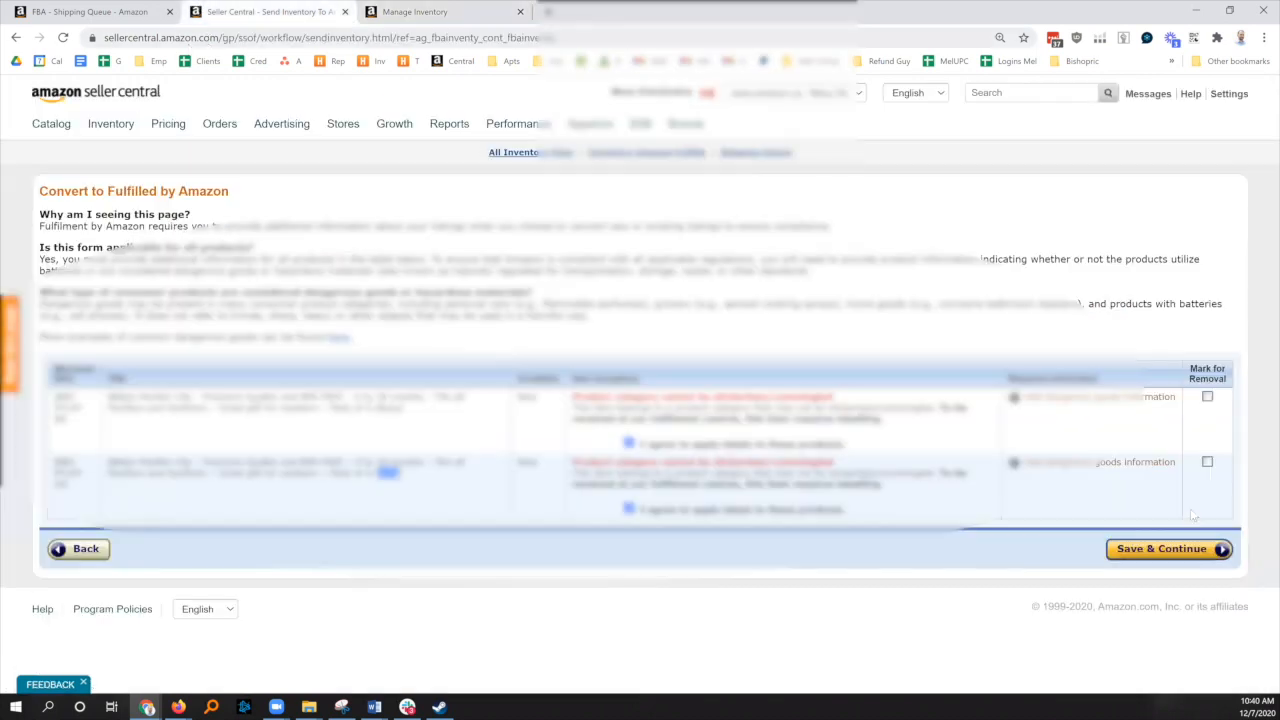
left_click(1100, 397)
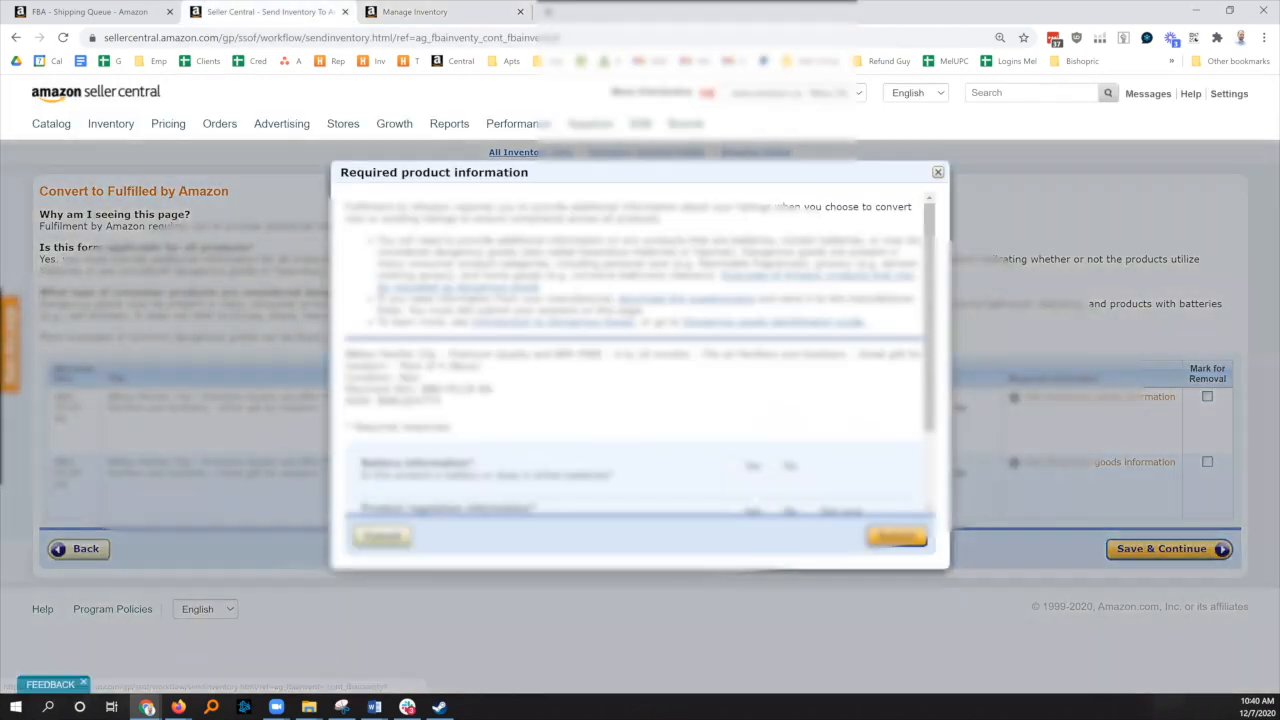
scroll(640, 365, "down", 2)
left_click(772, 366)
left_click(772, 411)
left_click(896, 538)
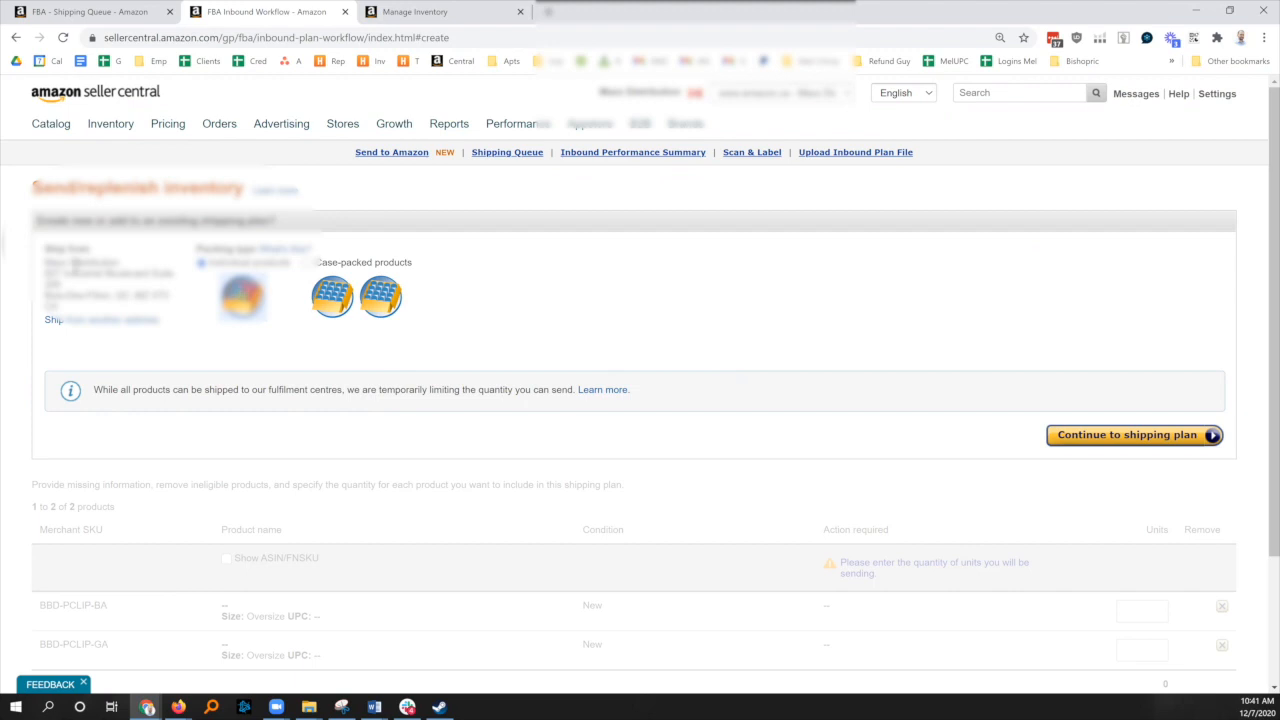
Step: Choose case-packed products as the packing type and continue to the shipping plan
mouse_move(53, 274)
left_mouse_down()
mouse_move(89, 275)
mouse_move(58, 284)
left_mouse_up()
left_click(50, 274)
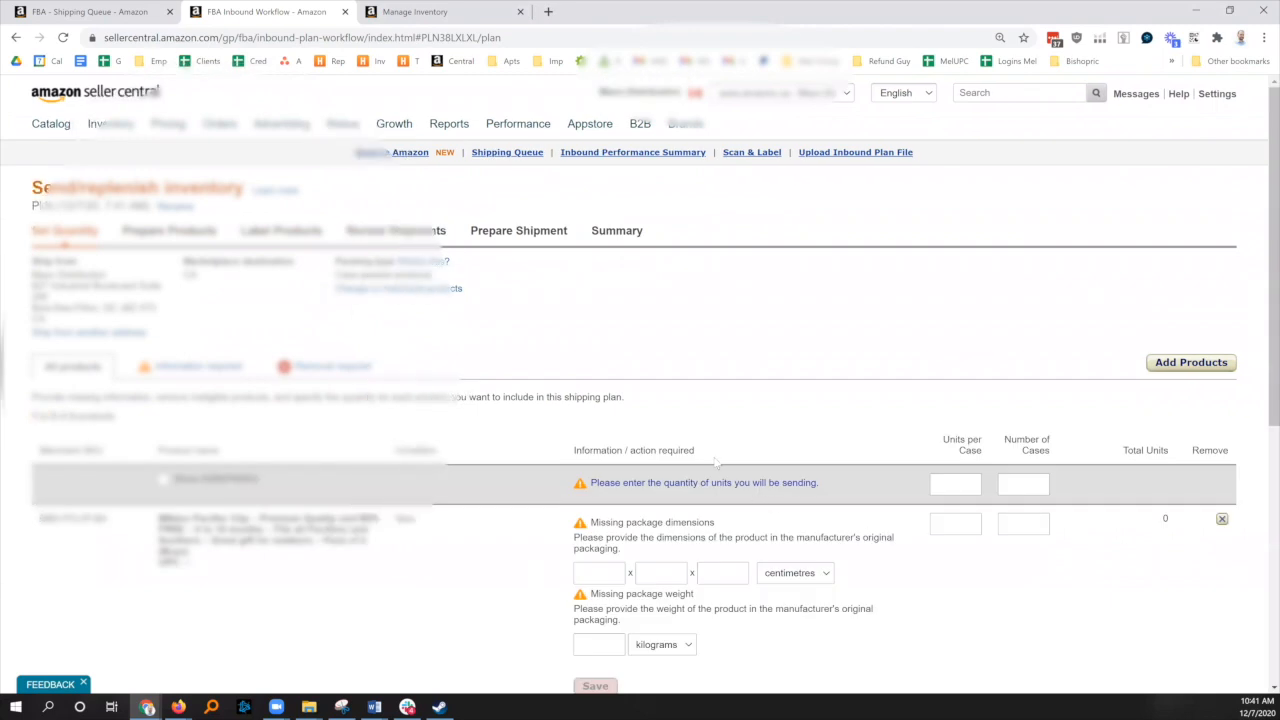
Step: Review the information required for both products and open the first product's package dimensions for editing
scroll(640, 400, "down", 2)
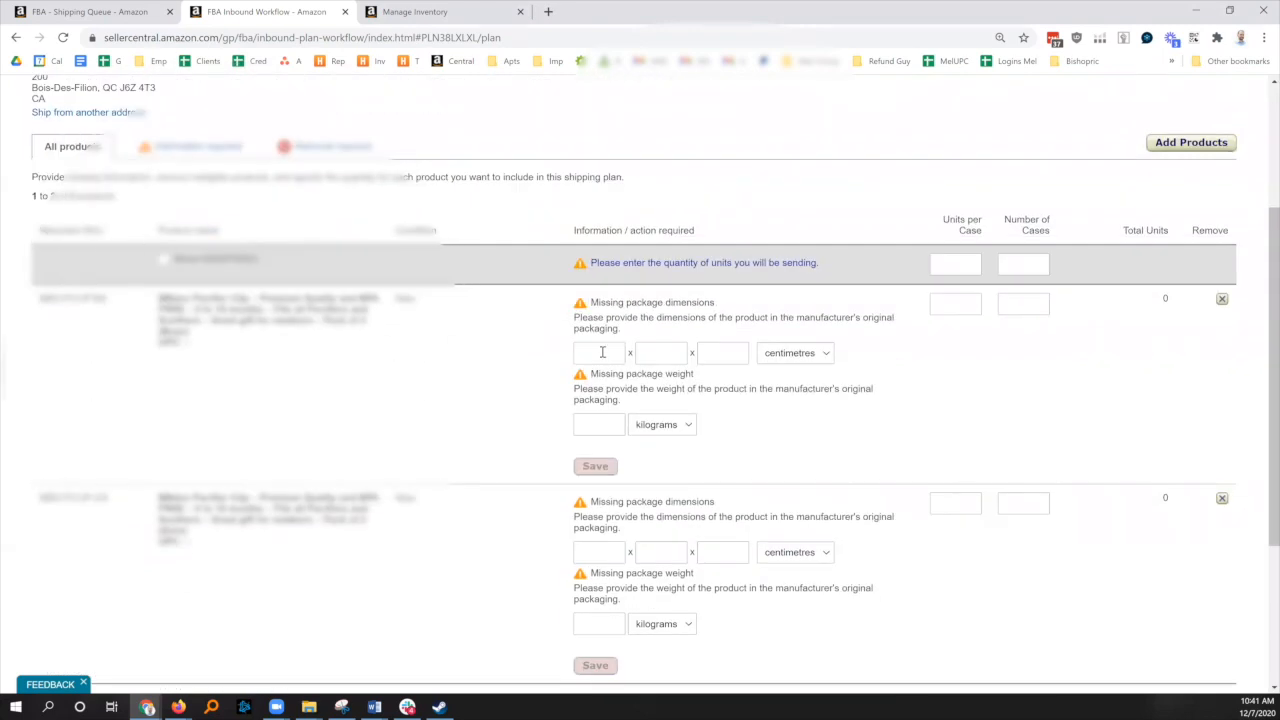
scroll(425, 337, "up", 2)
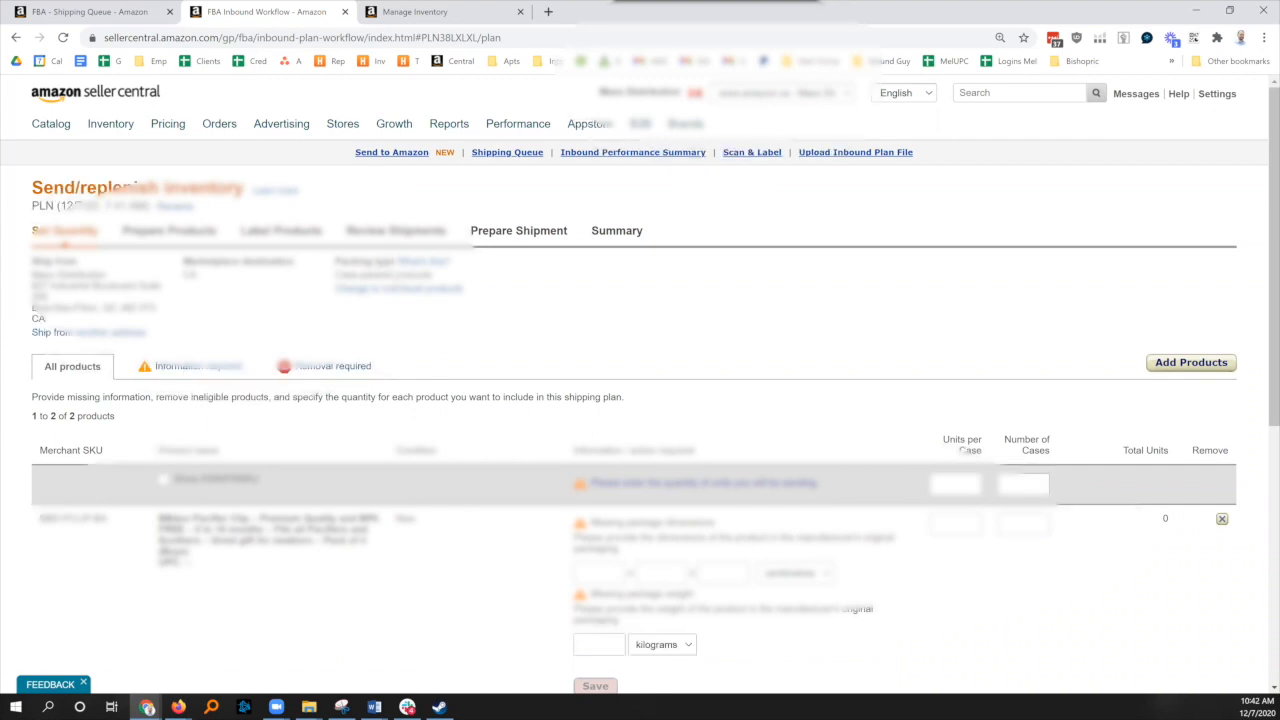
scroll(519, 357, "down", 2)
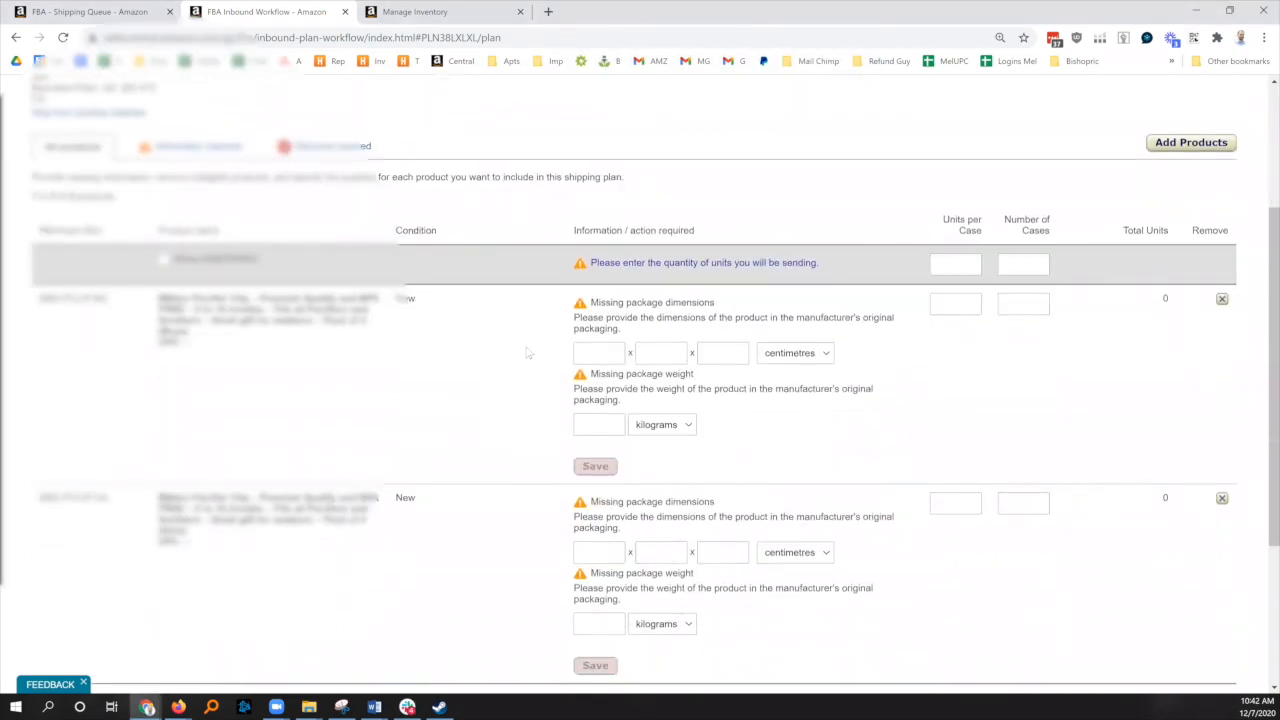
left_click(594, 347)
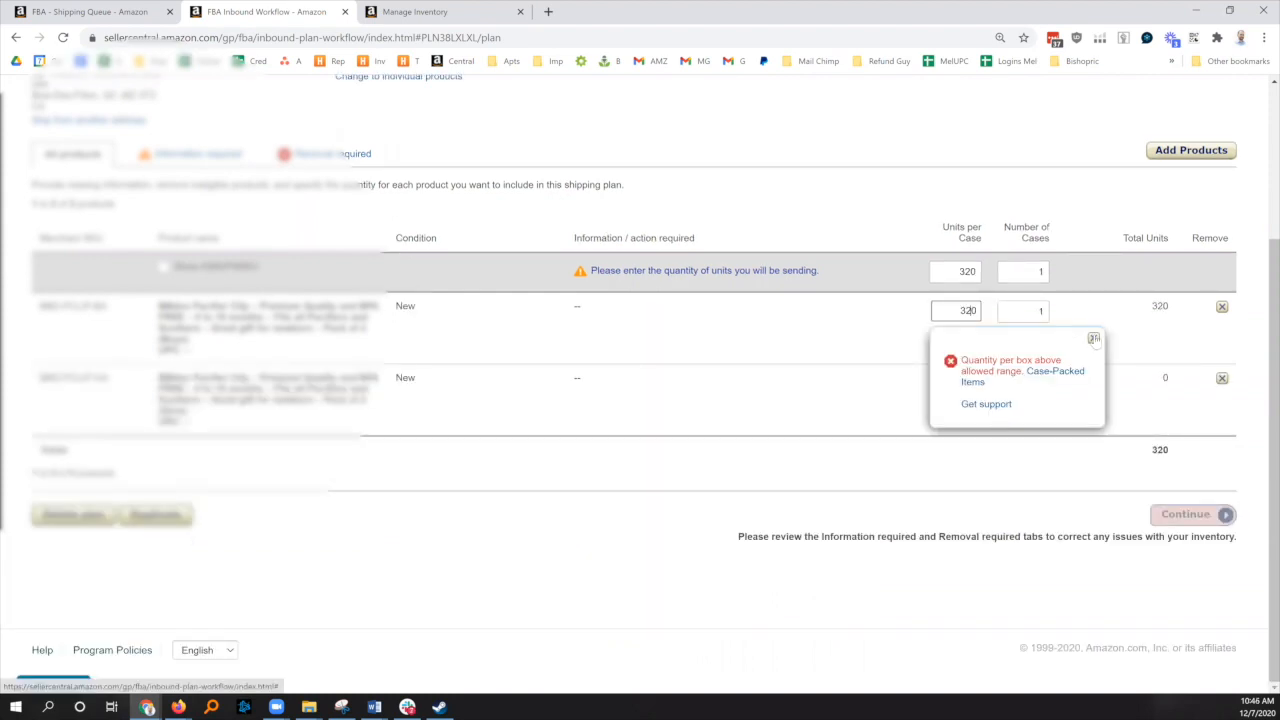
Step: Dismiss the quantity message and try to apply 200 units per case and 1 case to all products
left_click(1093, 340)
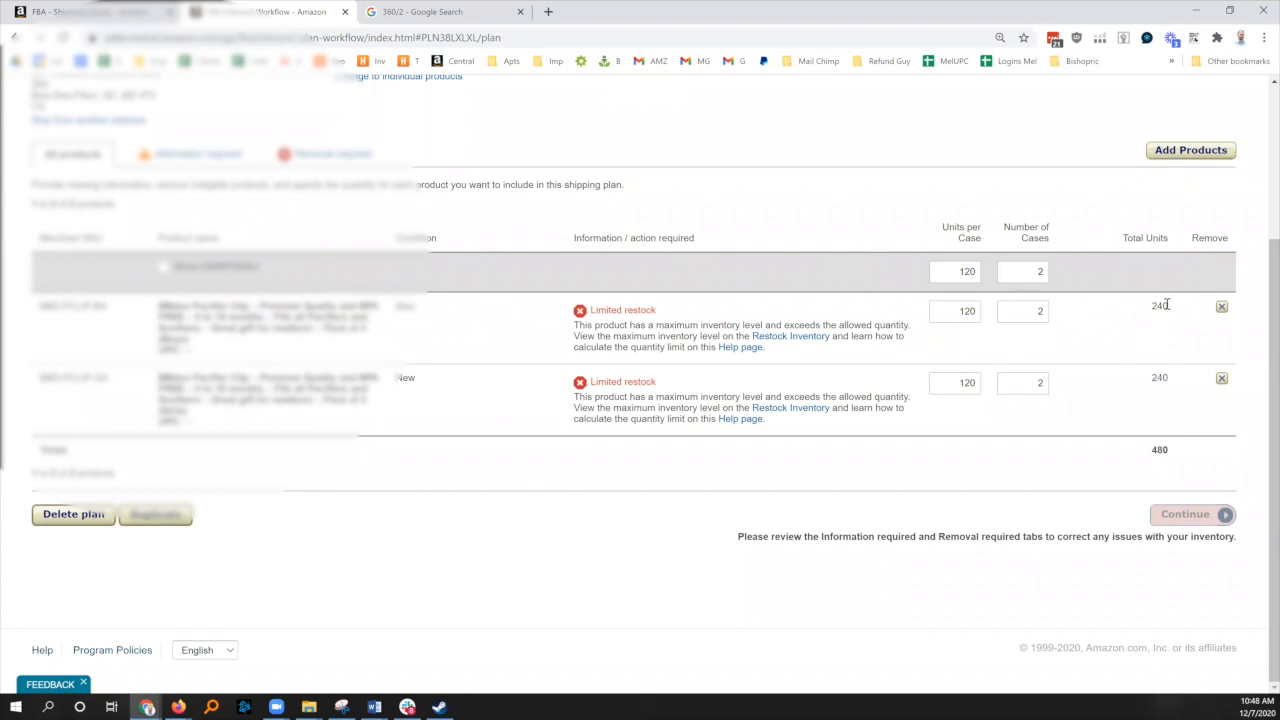
double_click(945, 271)
type("200")
key("Tab")
type("1")
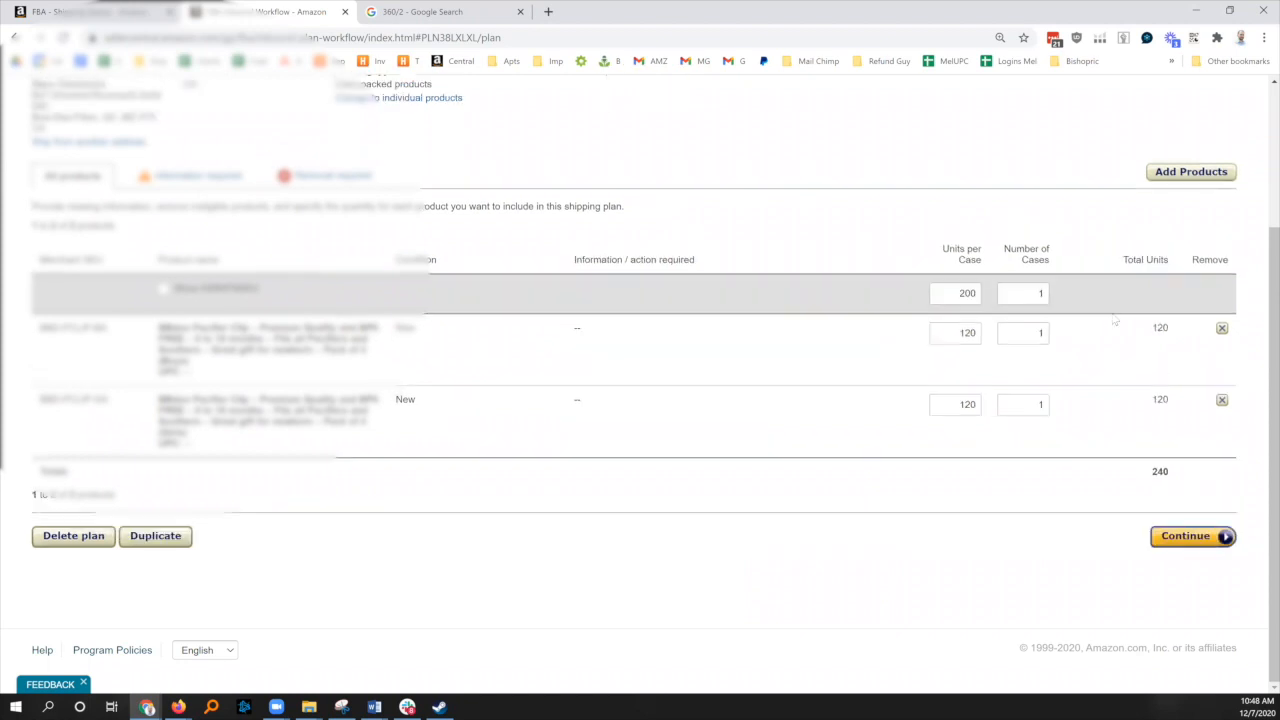
Step: Try to set the first product's units per case to 155
double_click(968, 333)
key("BackSpace")
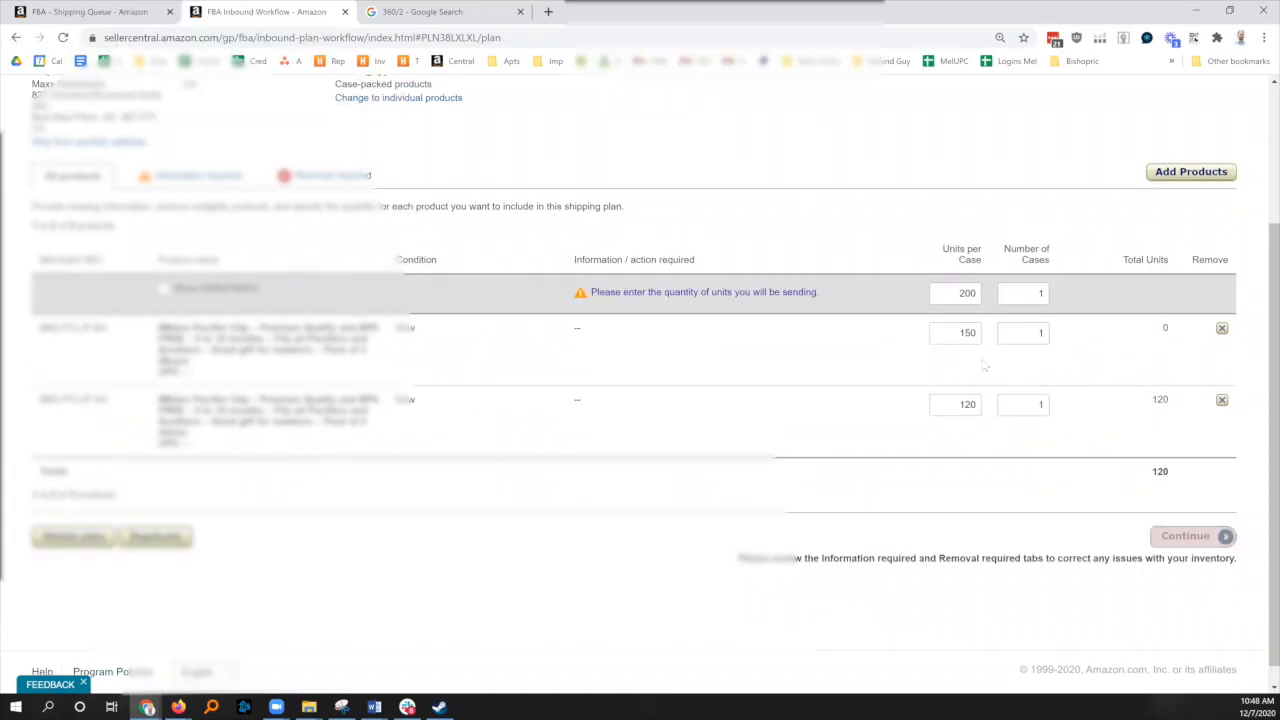
type("155")
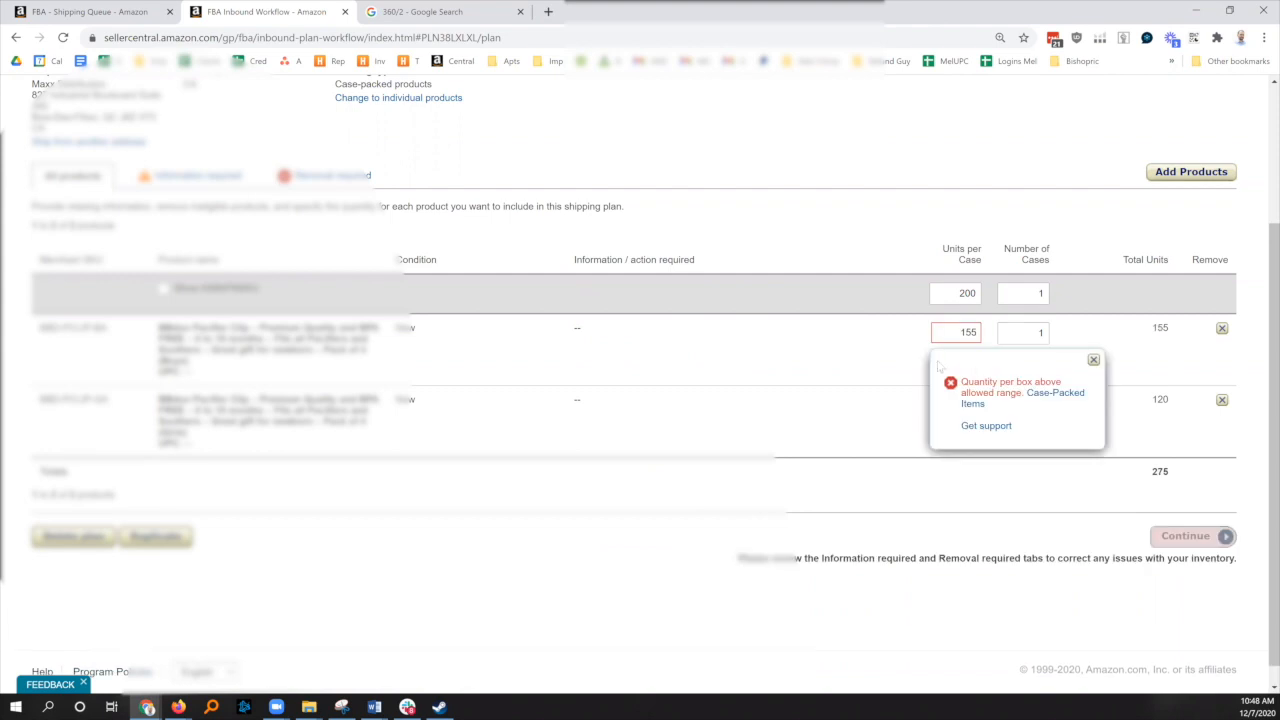
left_click(1093, 359)
Step: Set the first product's quantity to 150 units per case and 1 case
double_click(968, 332)
key("BackSpace")
type("150")
double_click(962, 293)
left_click_drag(1030, 341, 1097, 322)
left_click(1095, 319)
double_click(1040, 334)
type("1")
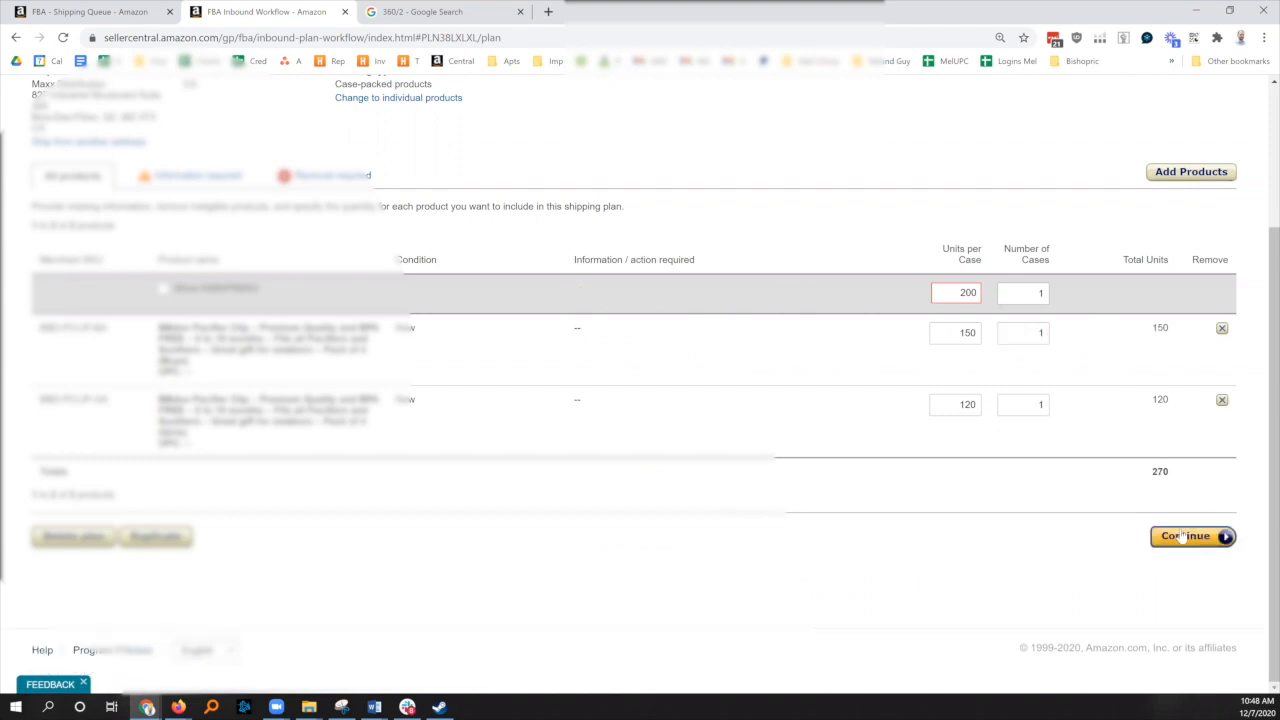
Step: Set the number of cases for all products to 2
left_click(1035, 296)
type("2")
Step: Clear the apply-to-all units per case value and set the number of cases for all products to 1
left_click(966, 292)
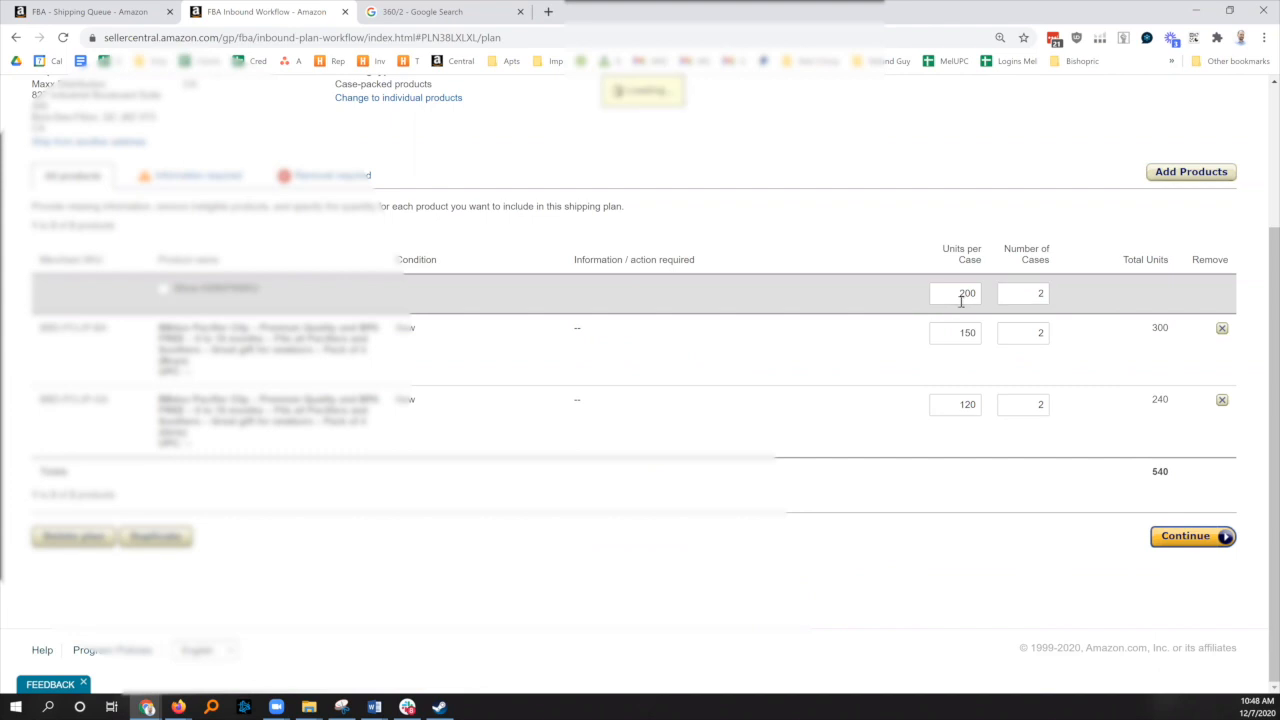
left_click_drag(937, 293, 1012, 297)
key("BackSpace")
key("Tab")
type("1")
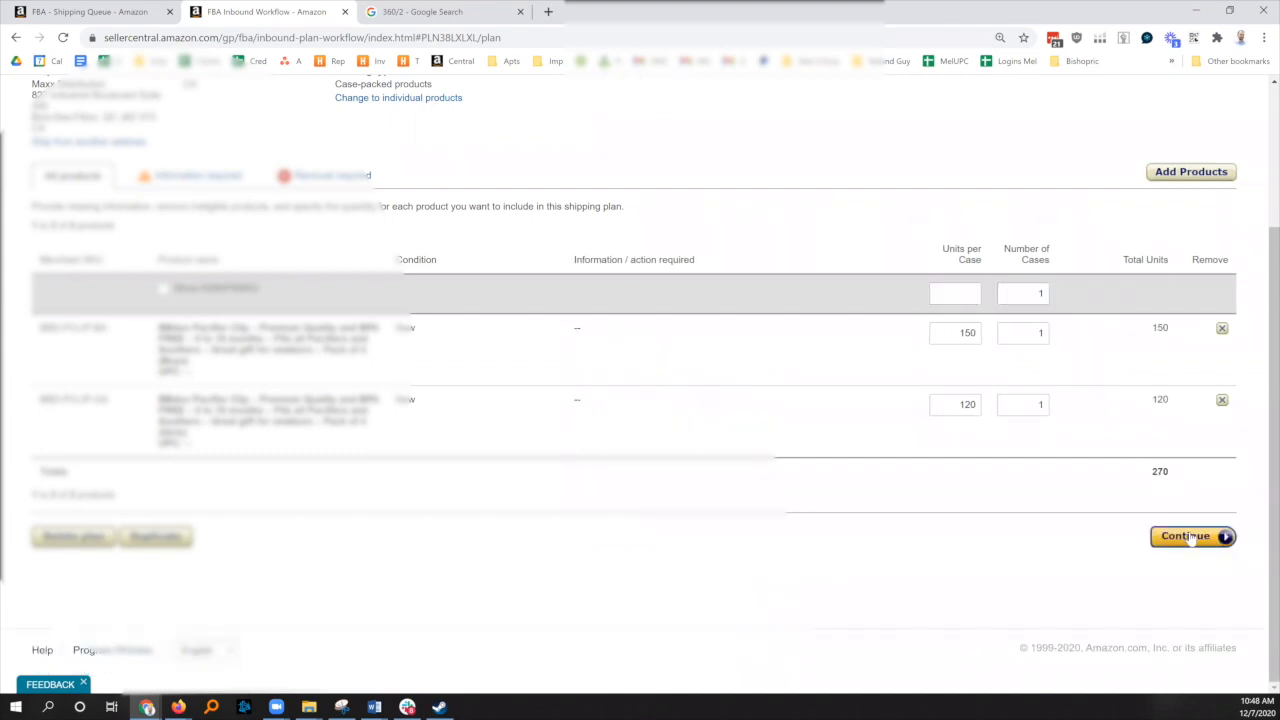
Step: Set the second product's units per case to 150 on the quantity page and continue to product preparation
left_click(1190, 537)
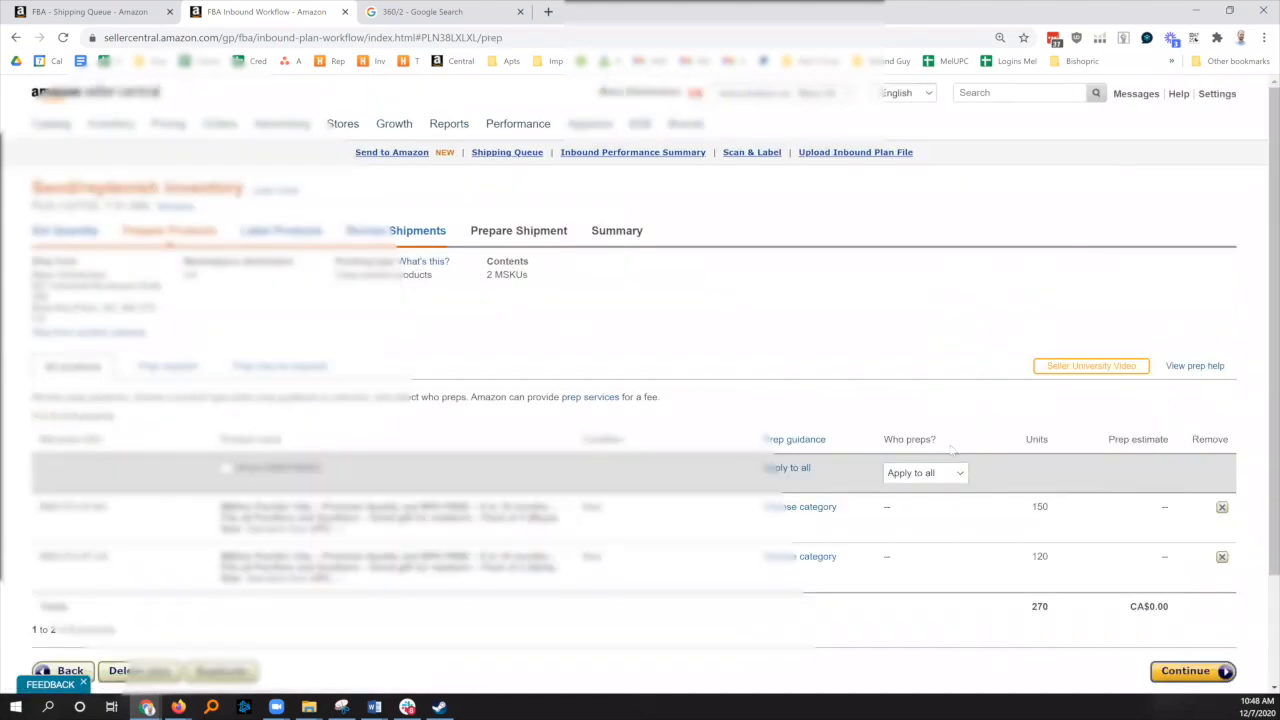
scroll(940, 447, "down", 2)
key("alt+Left")
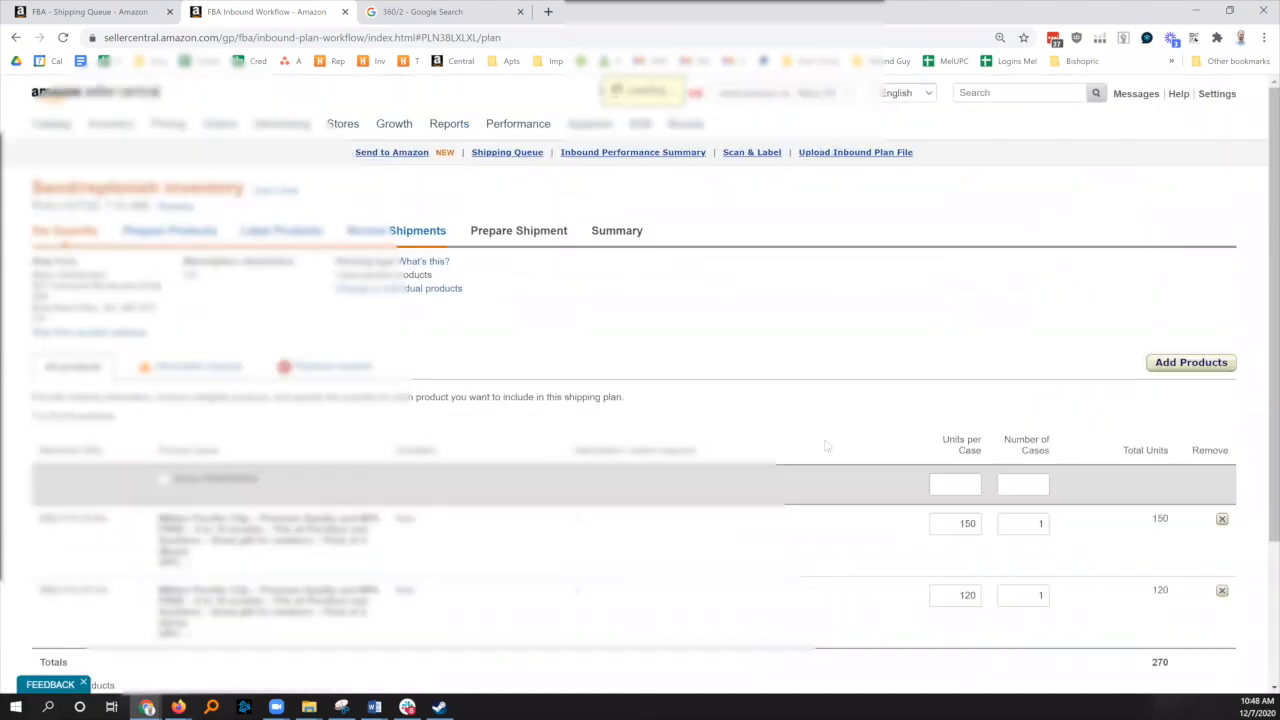
scroll(946, 446, "down", 2)
double_click(946, 447)
type("150")
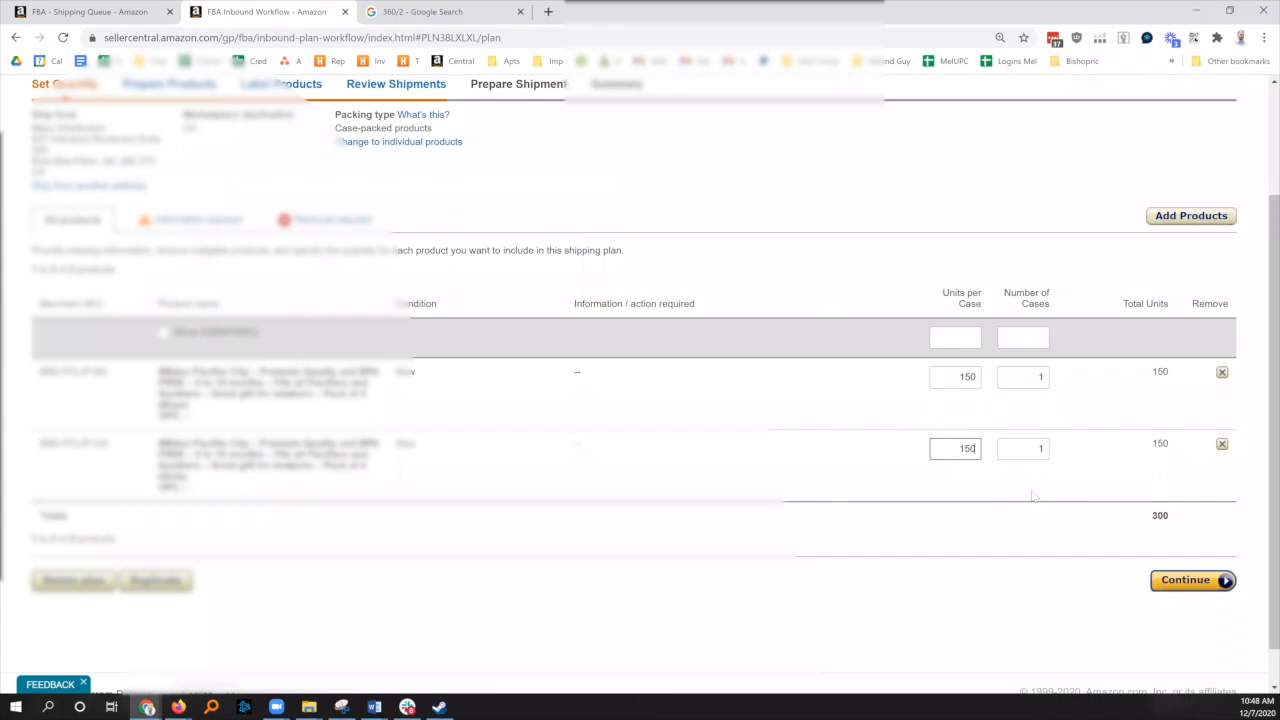
left_click(1015, 495)
left_click(1180, 591)
Step: Continue to product labelling and save the printable product labels in the Downloads folder as BBdoo labels.pdf
scroll(895, 365, "down", 3)
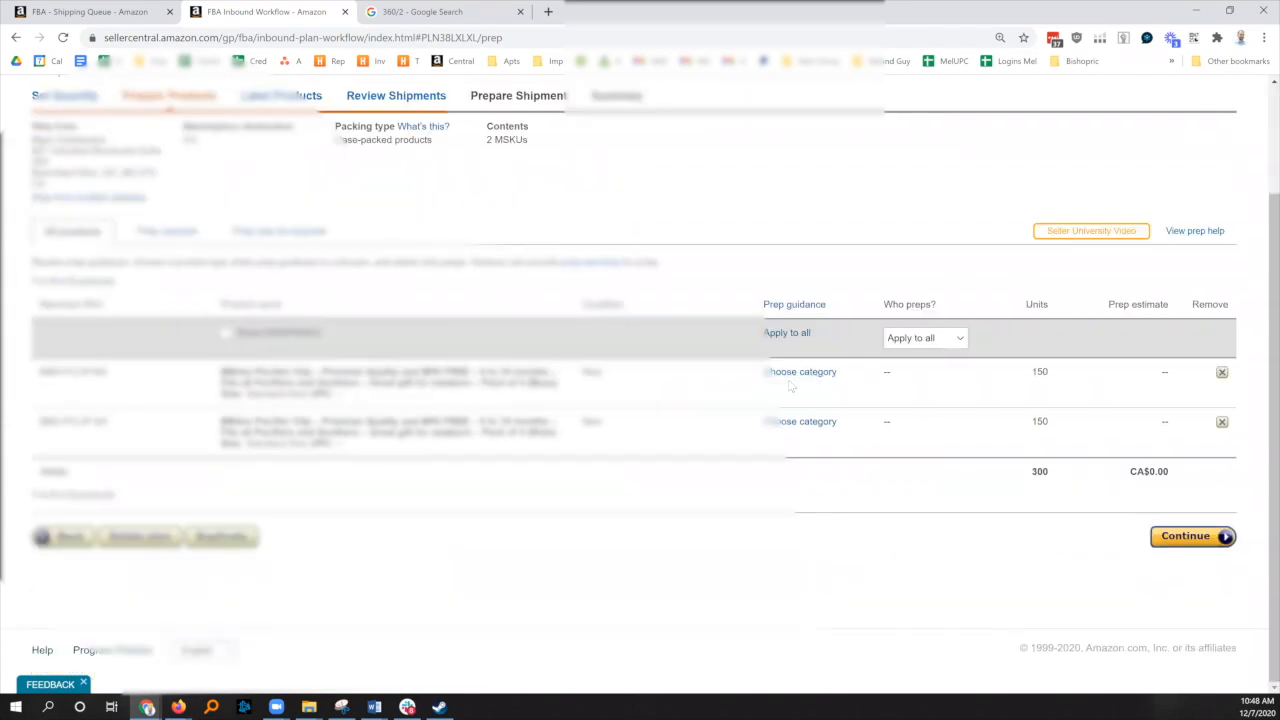
left_click(1186, 536)
scroll(894, 337, "down", 3)
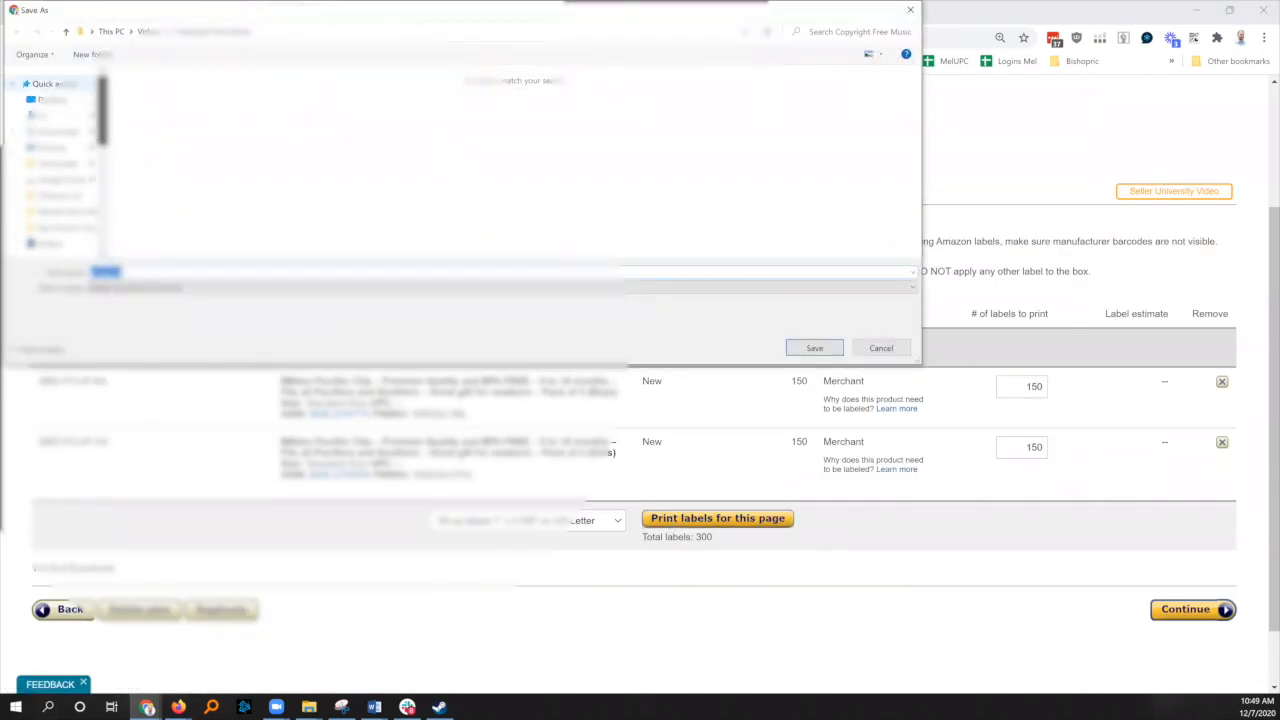
left_click(58, 163)
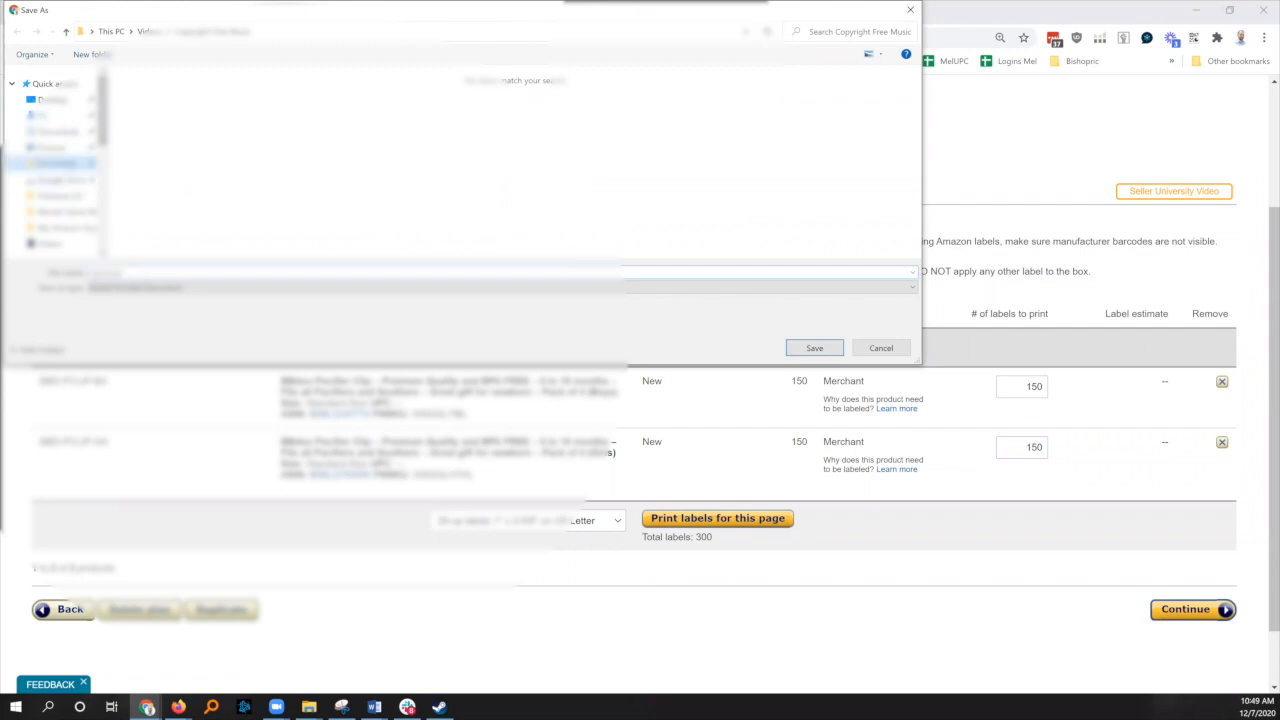
left_click(110, 272)
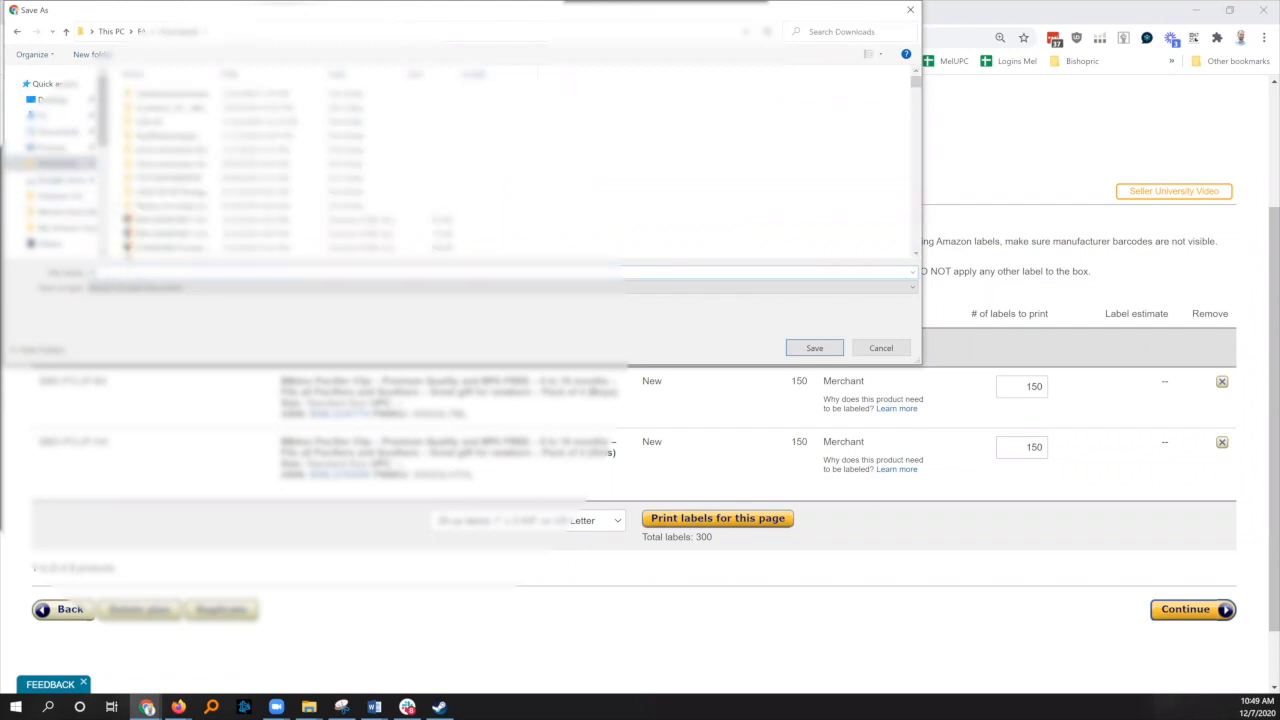
key("Return")
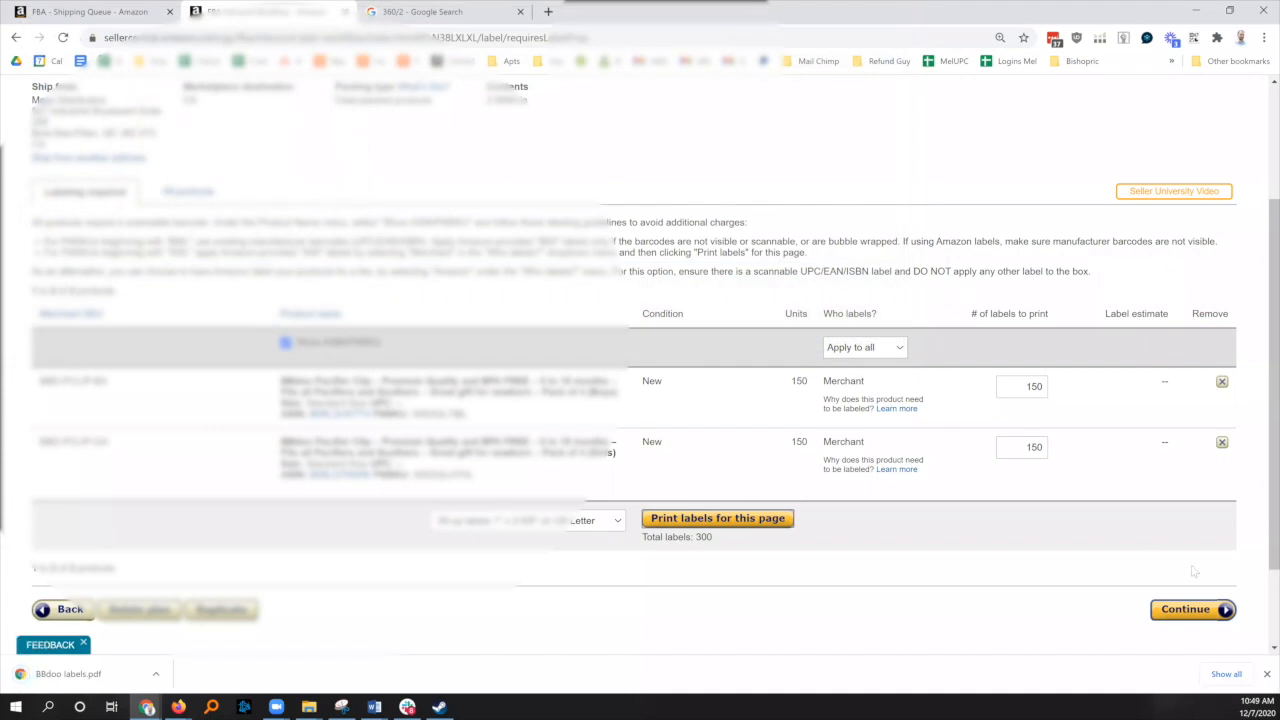
Step: Continue to the shipment review, name the new shipment "BBdoo x150 2 skus Boy/Girl" and approve it
left_click(1175, 609)
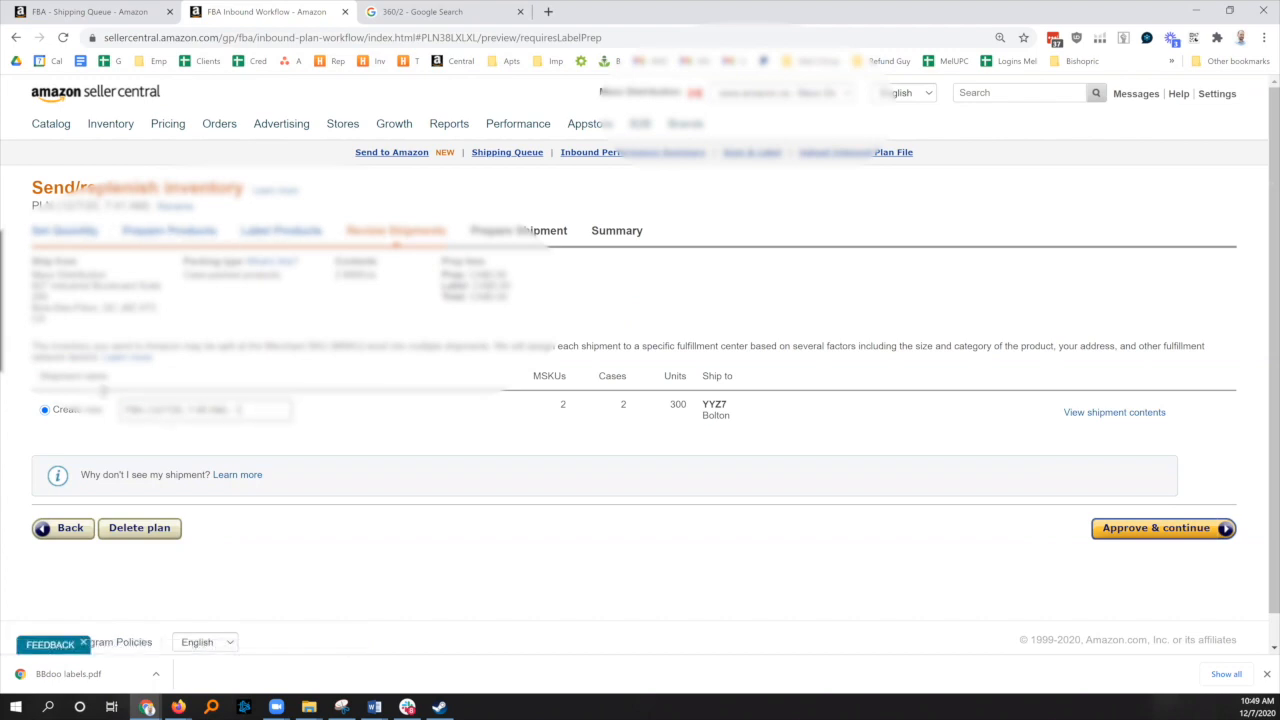
left_click_drag(258, 407, 122, 409)
type("BBdoo x150 2 skus Boy/Girl")
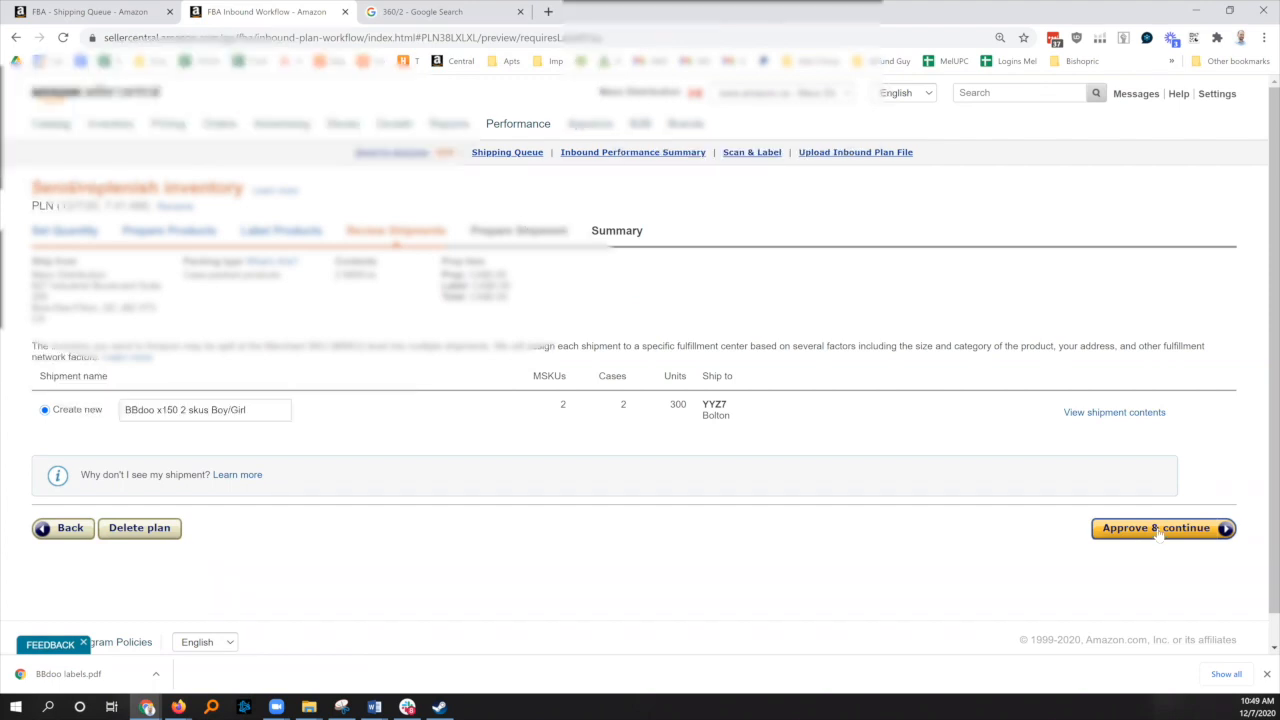
key("Return")
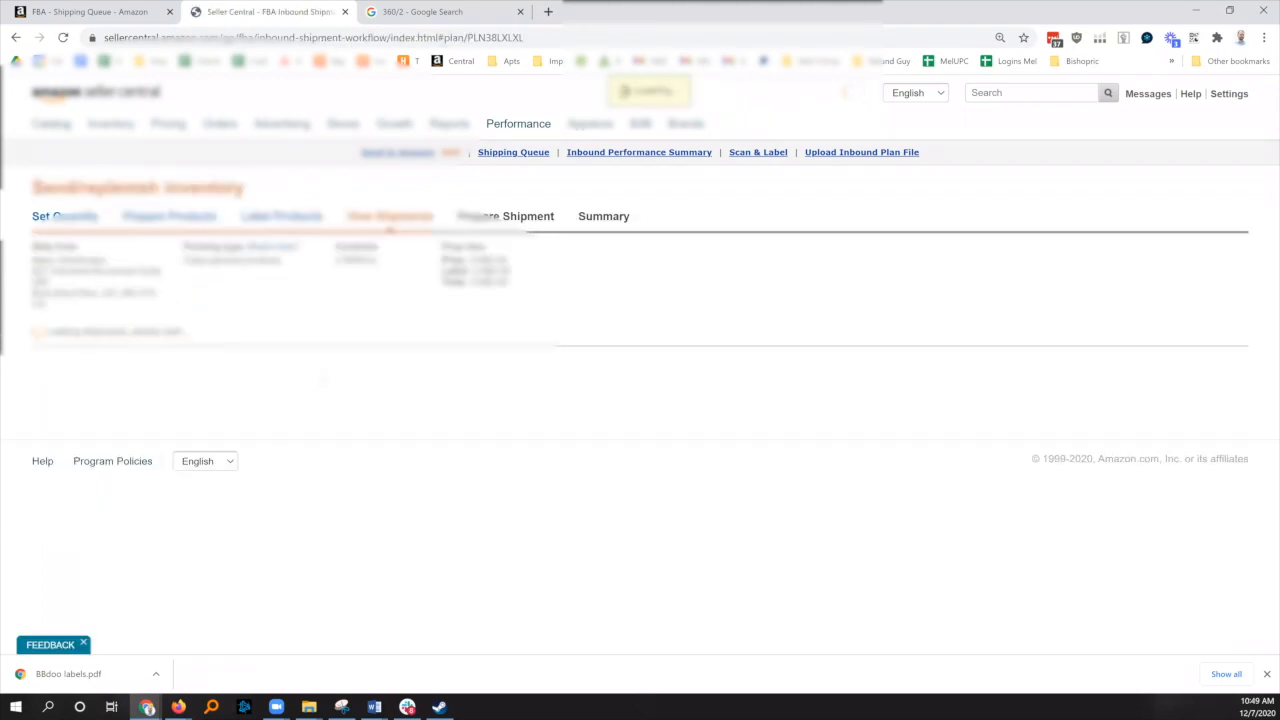
Step: Open the approved shipment for preparation and set its packing to One SKU per box
left_click(1106, 368)
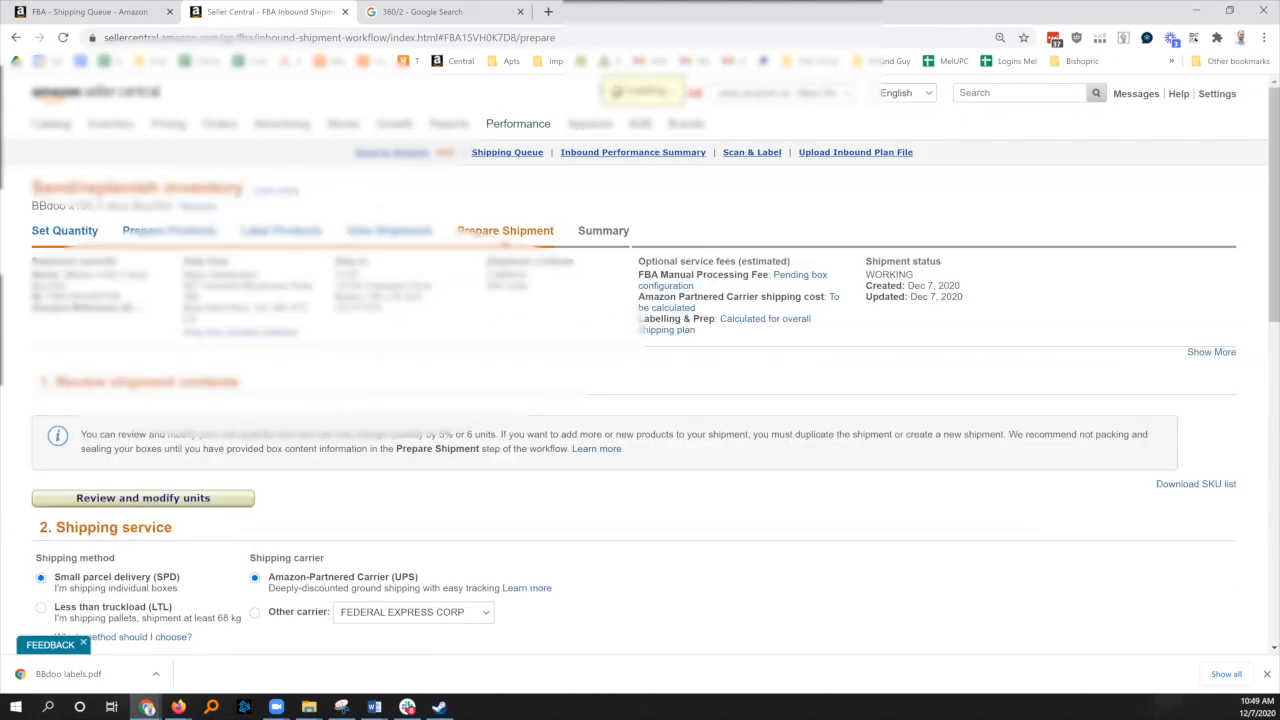
scroll(640, 380, "down", 3)
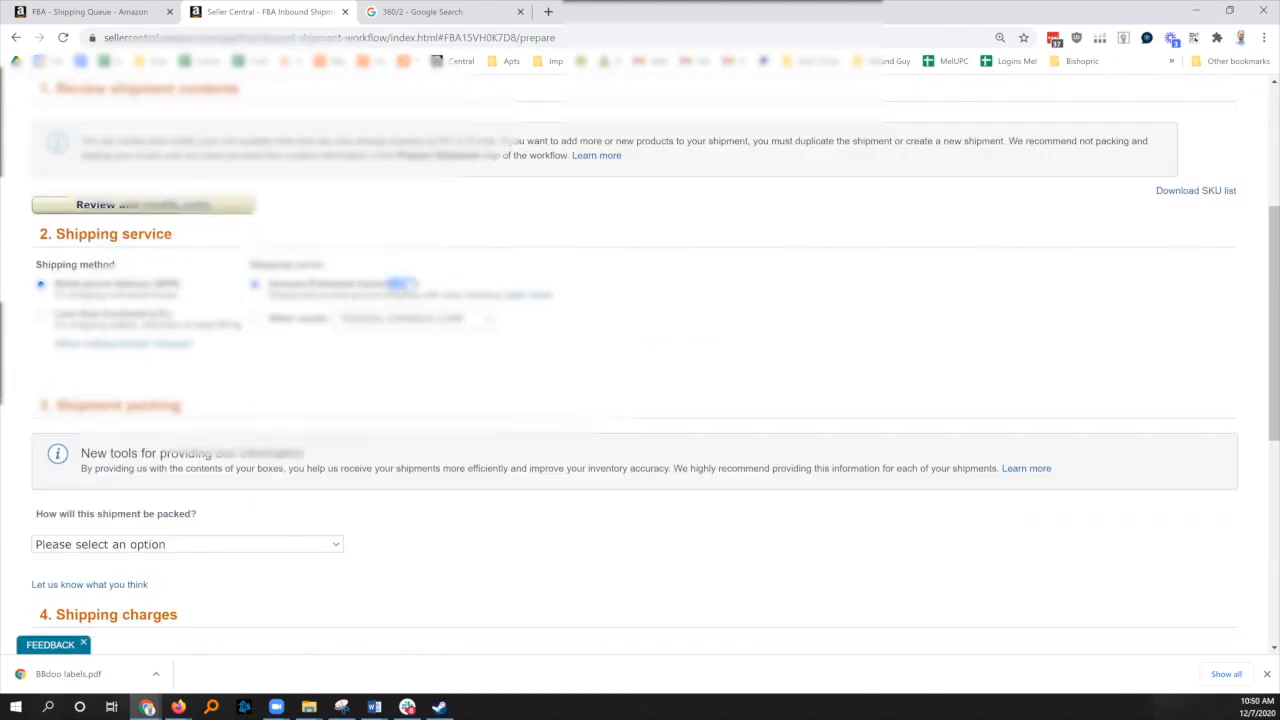
scroll(640, 380, "down", 3)
left_click(190, 324)
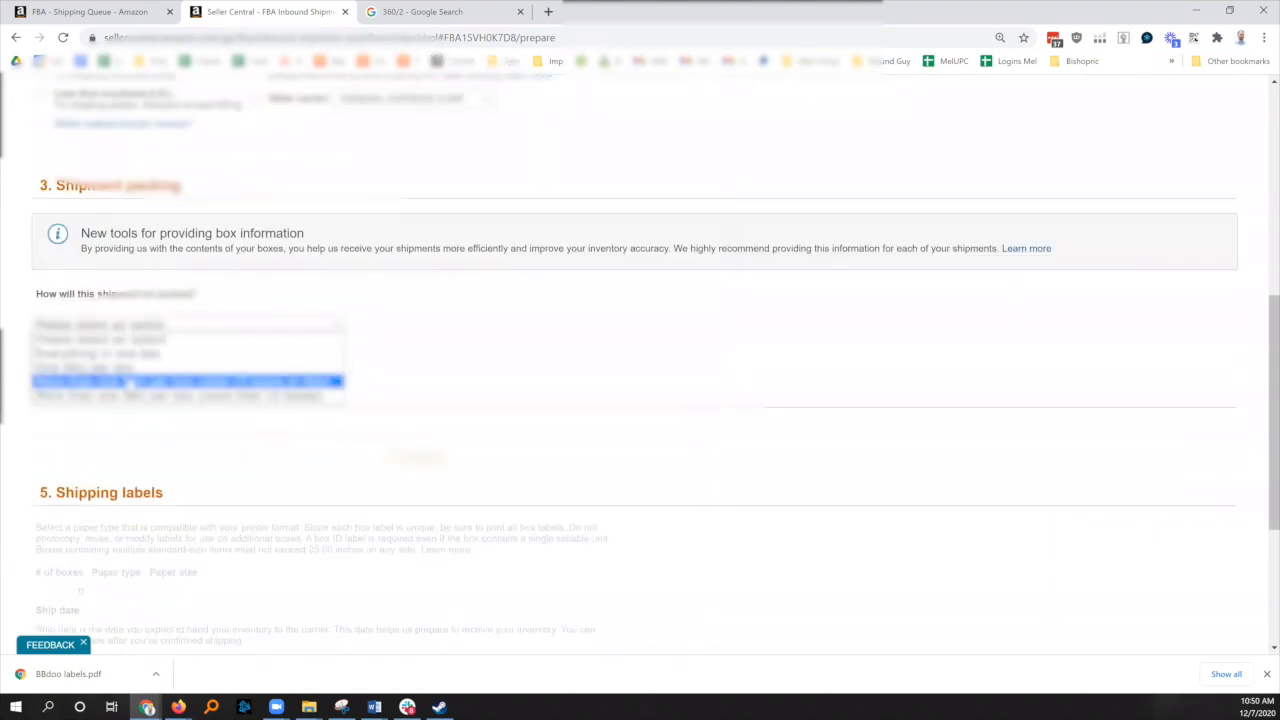
left_click(120, 366)
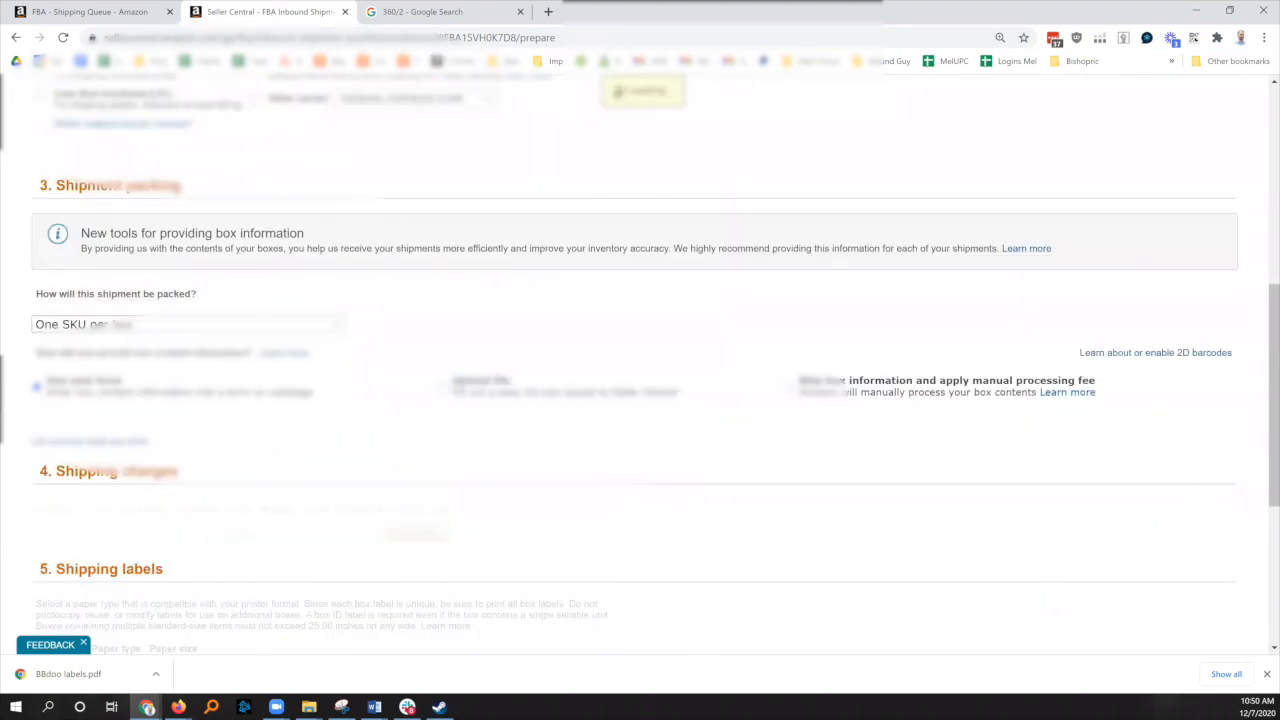
Step: Enter 150 units per box for both products in the box content form
scroll(150, 322, "down", 2)
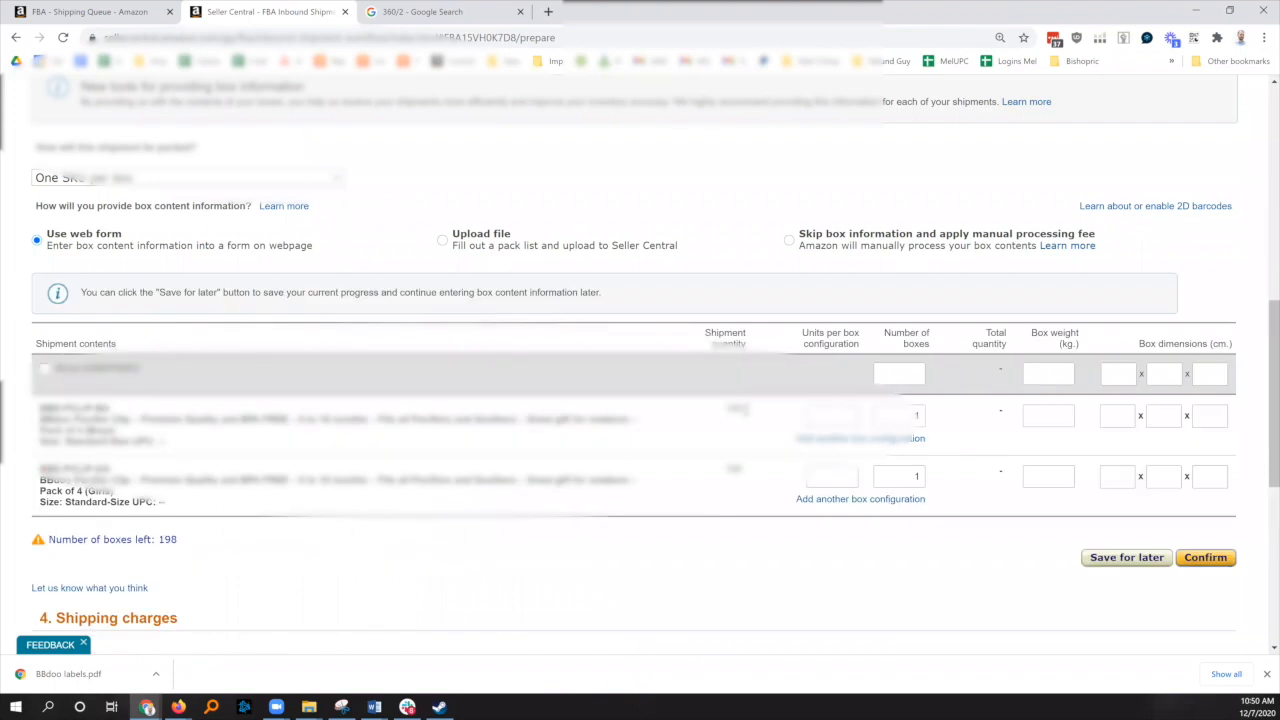
type("150")
left_click(853, 478)
type("150")
Step: Enter a box weight of 3 kg for both products and go to the first product's box dimensions
left_click(1043, 413)
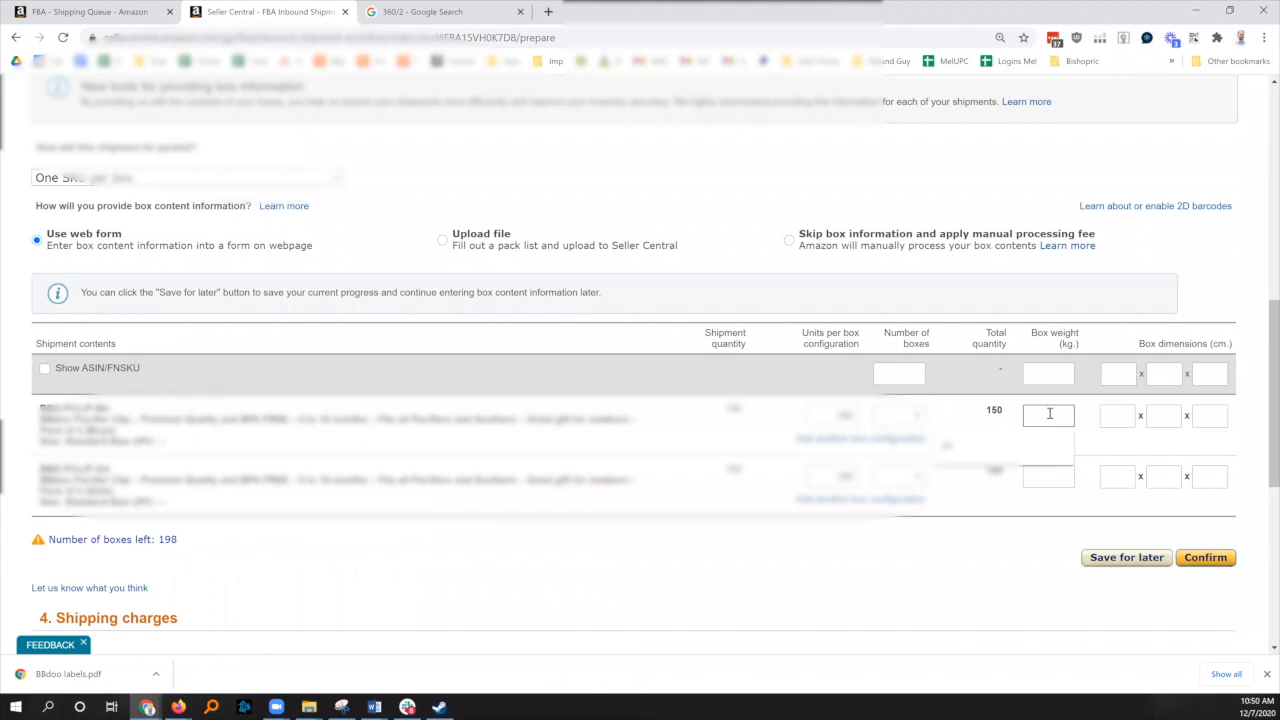
type("3")
left_click(1070, 472)
type("3")
left_click(1130, 416)
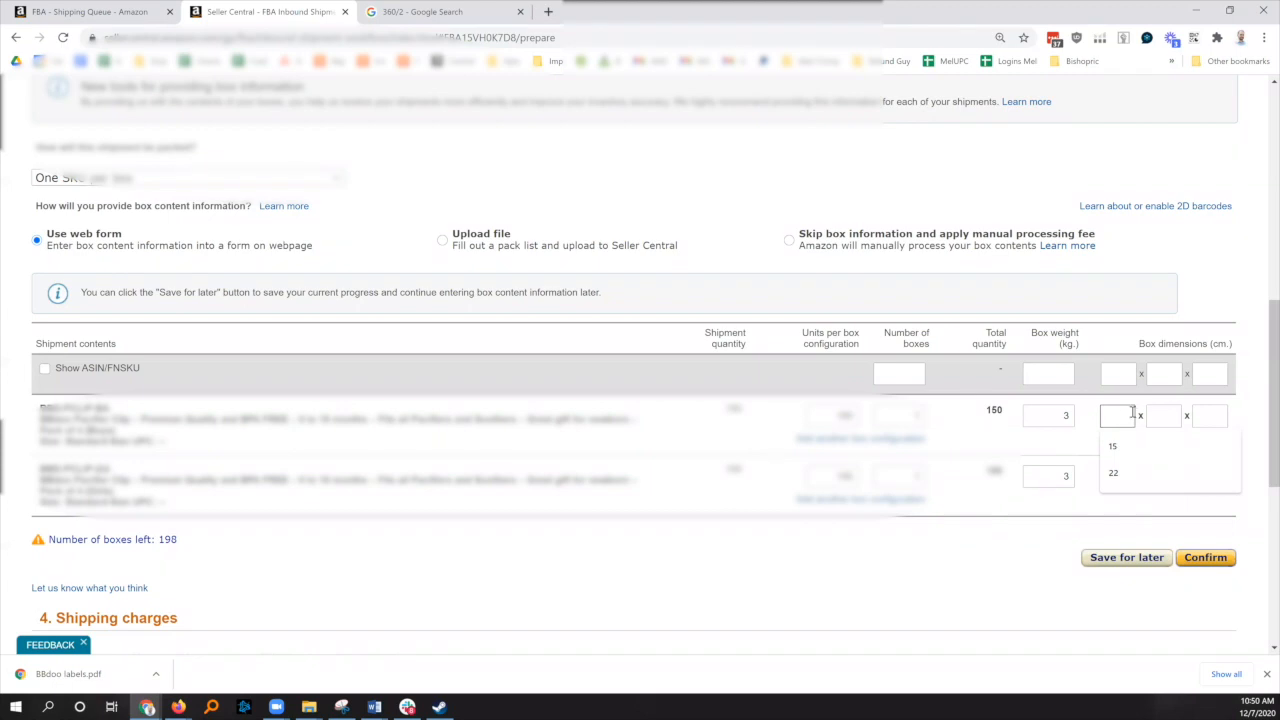
scroll(1100, 400, "down", 1)
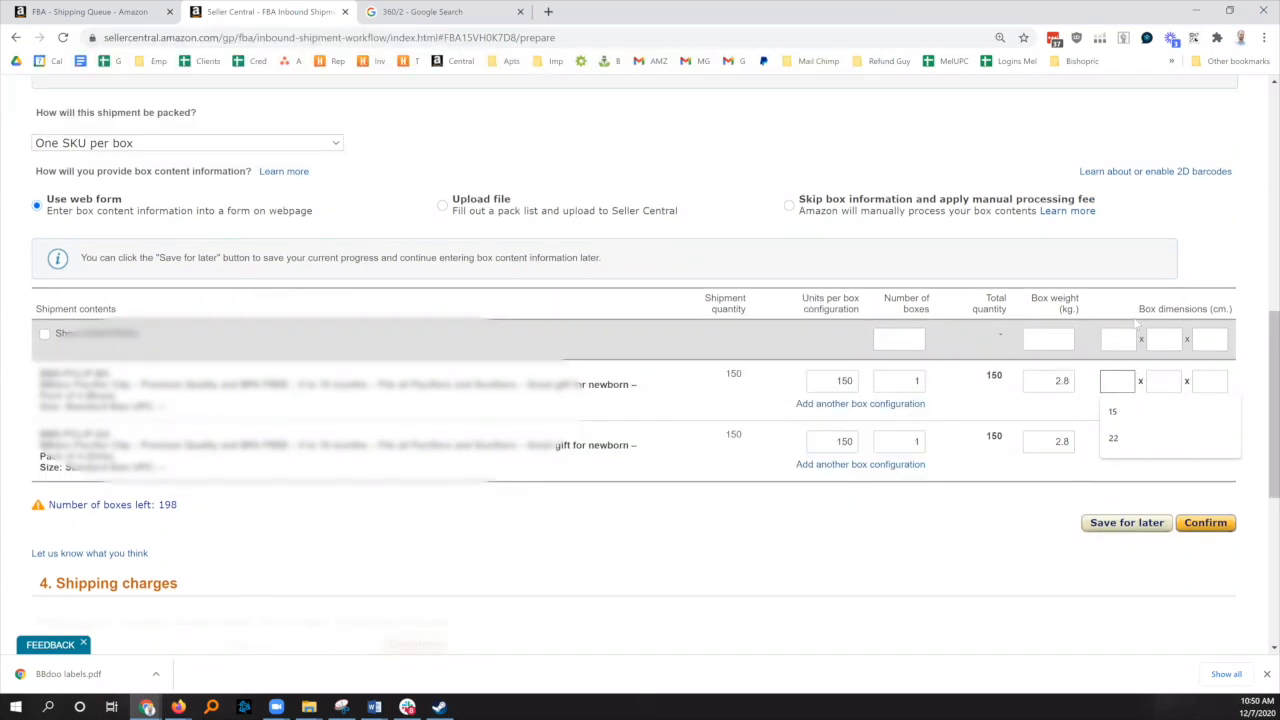
Step: Set the shipment's ship date to December 11, 2020 and print the box labels
scroll(1132, 310, "down", 2)
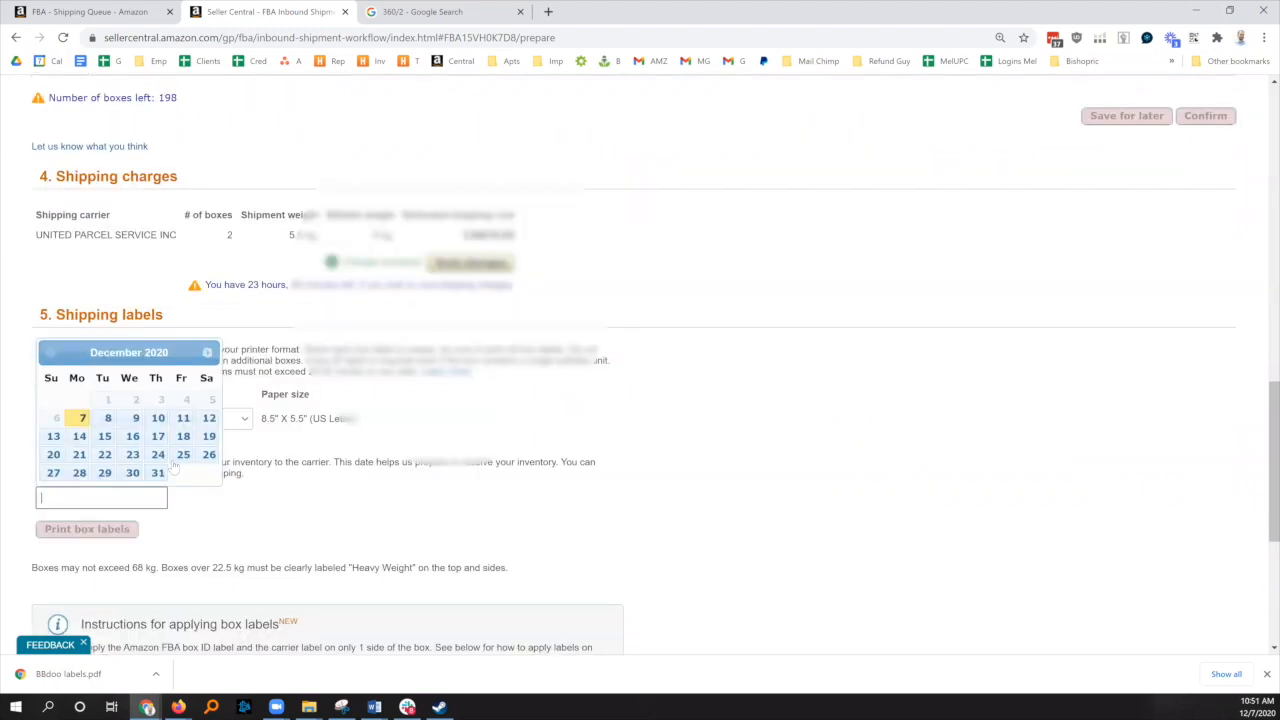
left_click(181, 420)
left_click(87, 529)
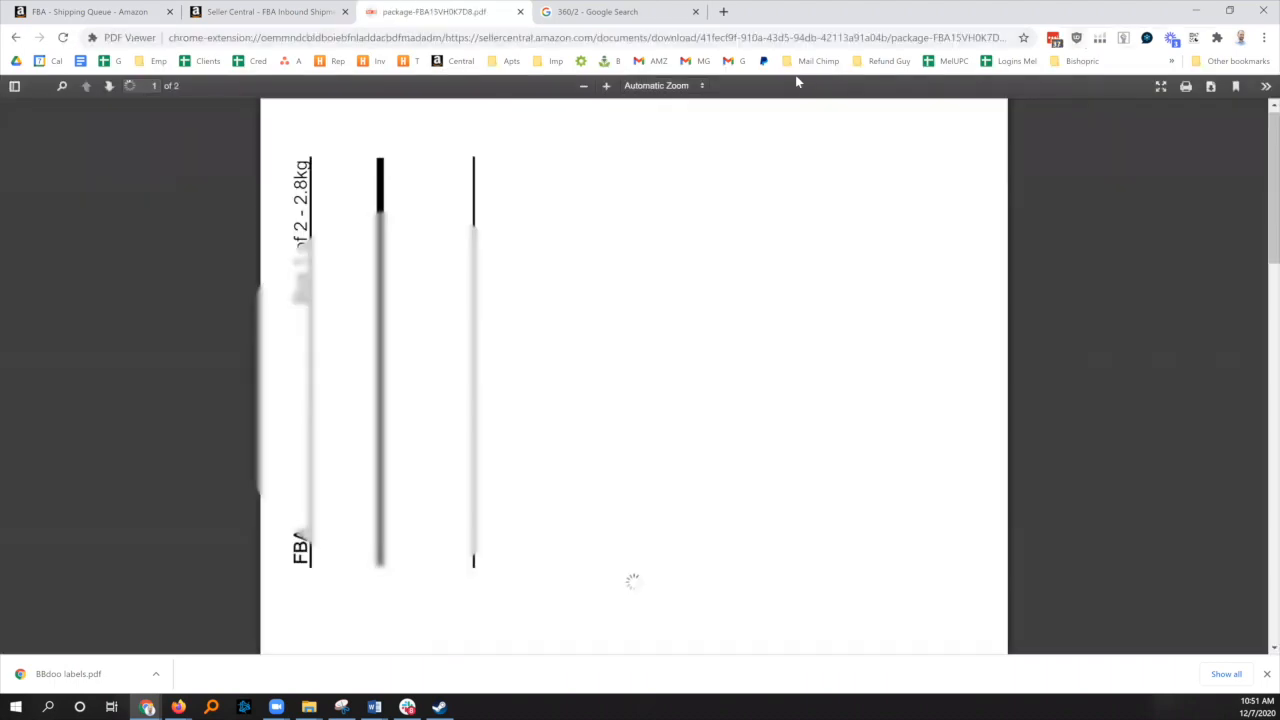
Step: Save the box label PDF in the Downloads folder with "BBdoo" added to the end of its file name
left_click(1210, 87)
left_click(197, 272)
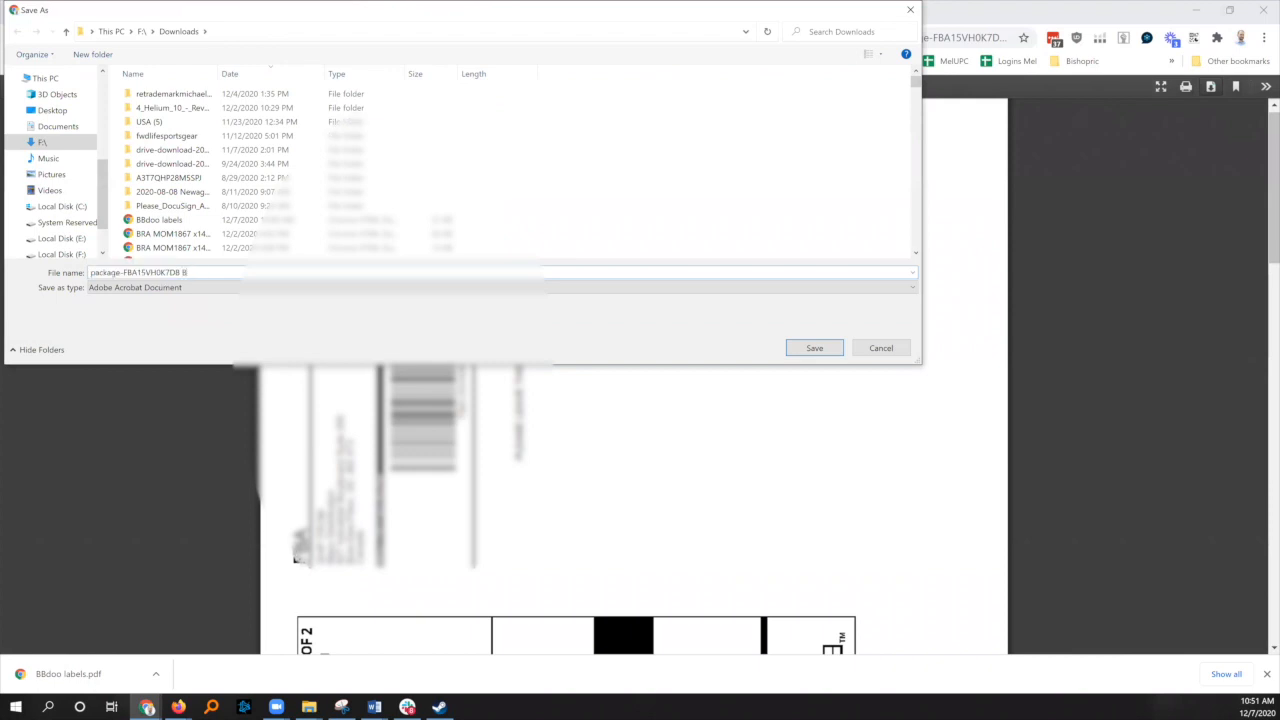
type("BBdoo")
key("Return")
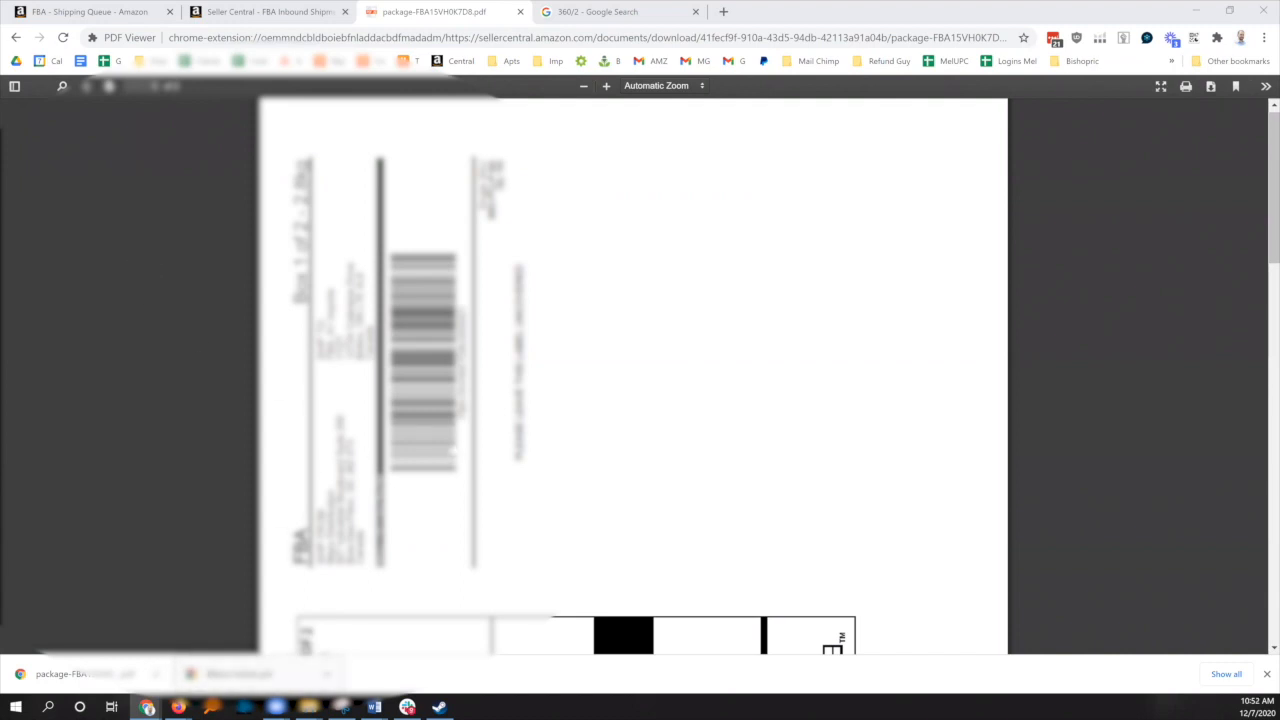
Step: Examine the UPS carrier label below the FBA label in the box label document and return to the shipment page
scroll(231, 414, "down", 8)
scroll(632, 376, "down", 5)
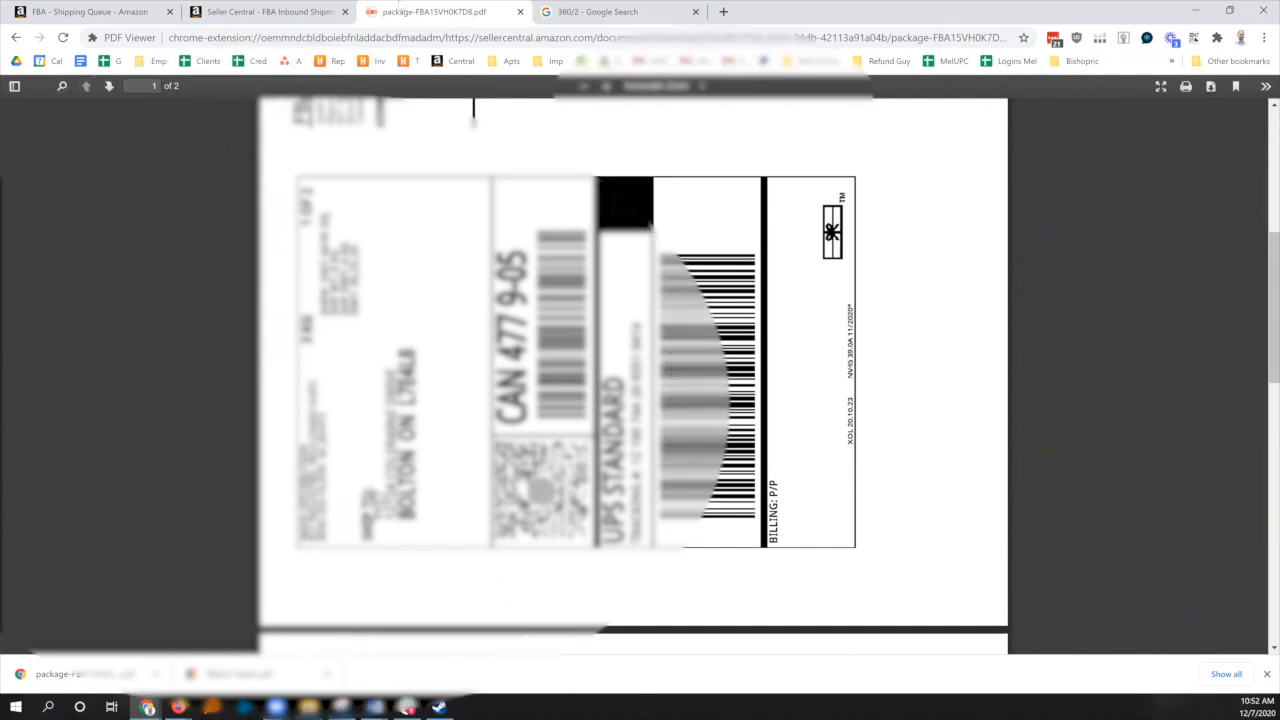
left_click(268, 11)
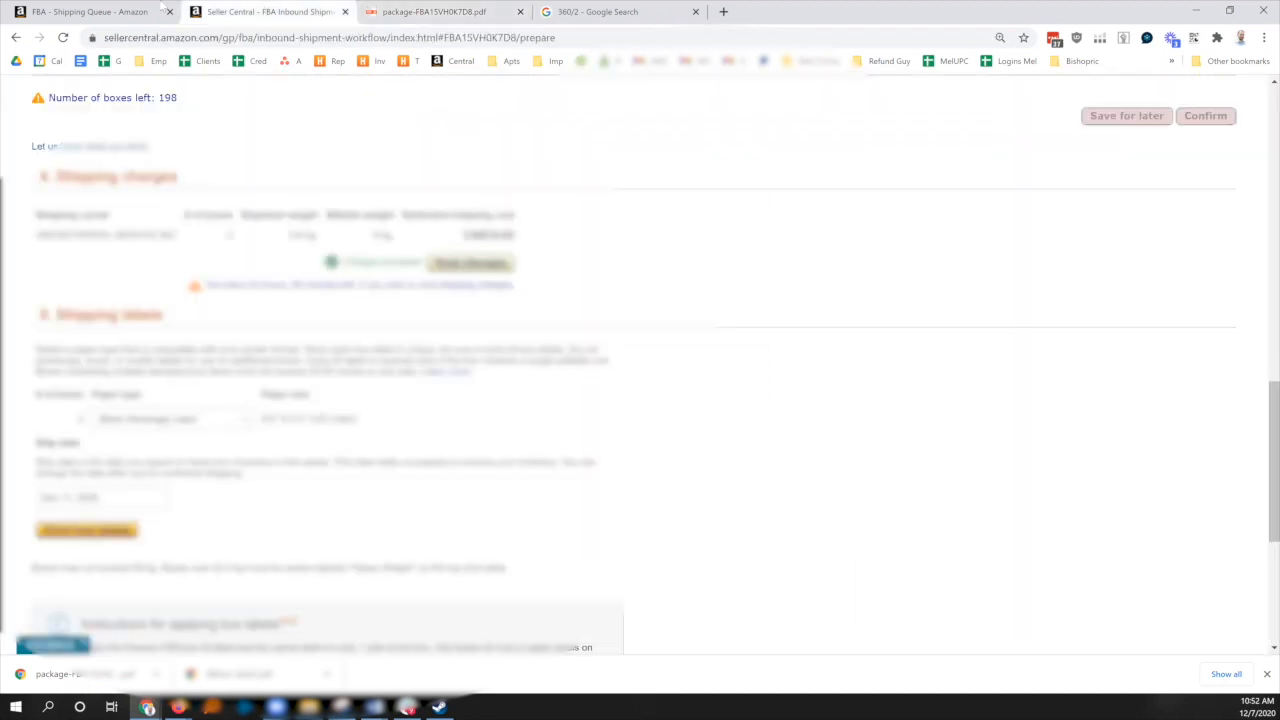
Step: Open Manage Inventory from the Shipping Queue page and enter "sl" as the inventory search term
left_click(133, 11)
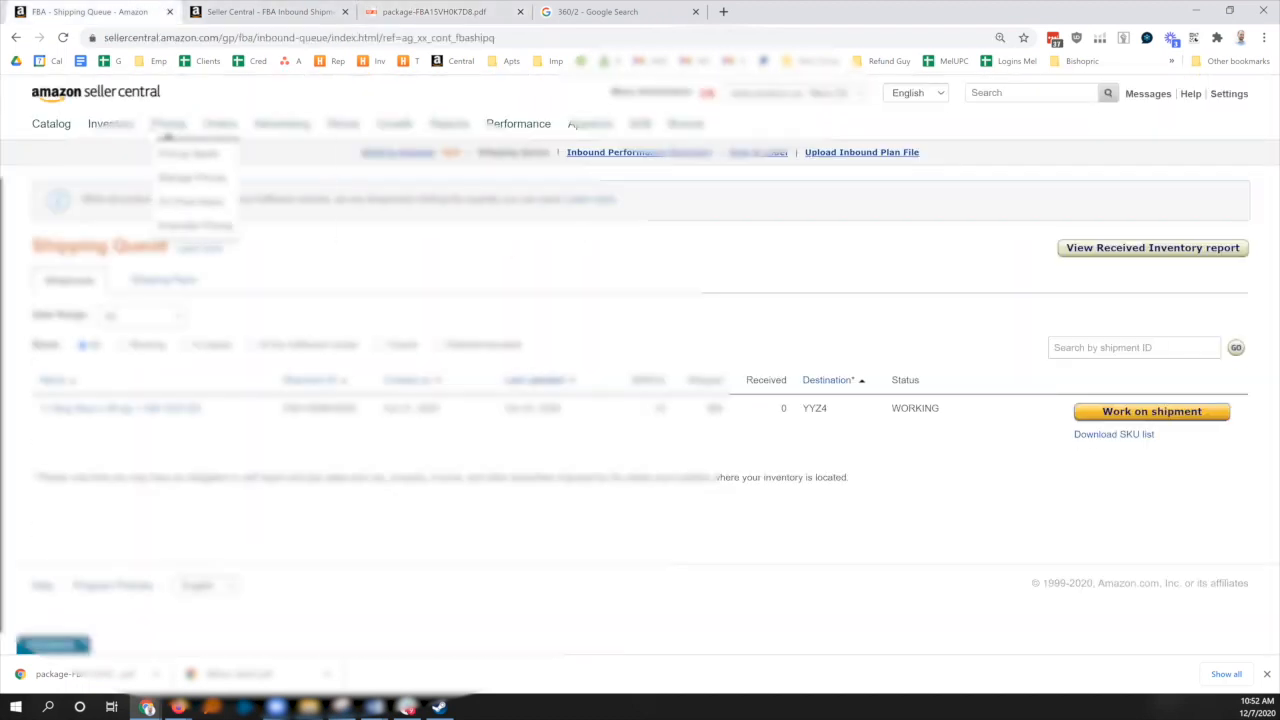
mouse_move(111, 125)
left_click(130, 153)
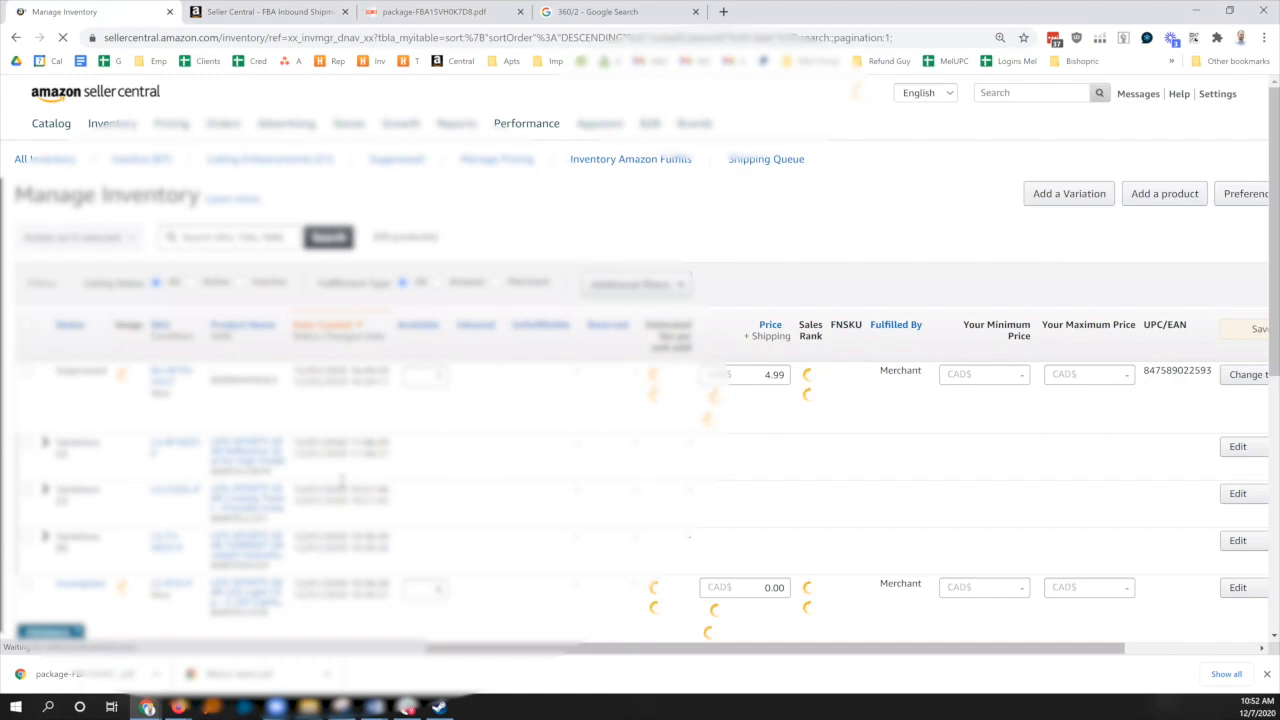
scroll(341, 479, "down", 4)
scroll(341, 479, "up", 1)
left_click(213, 97)
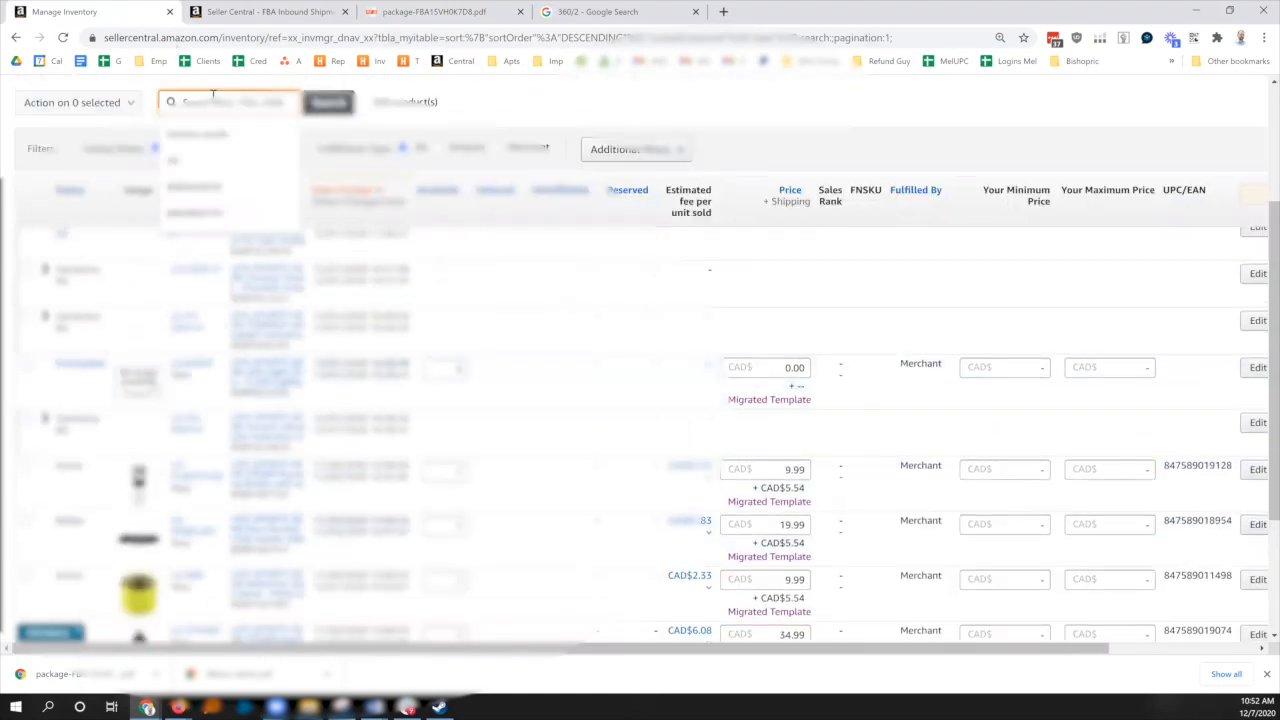
type("sl")
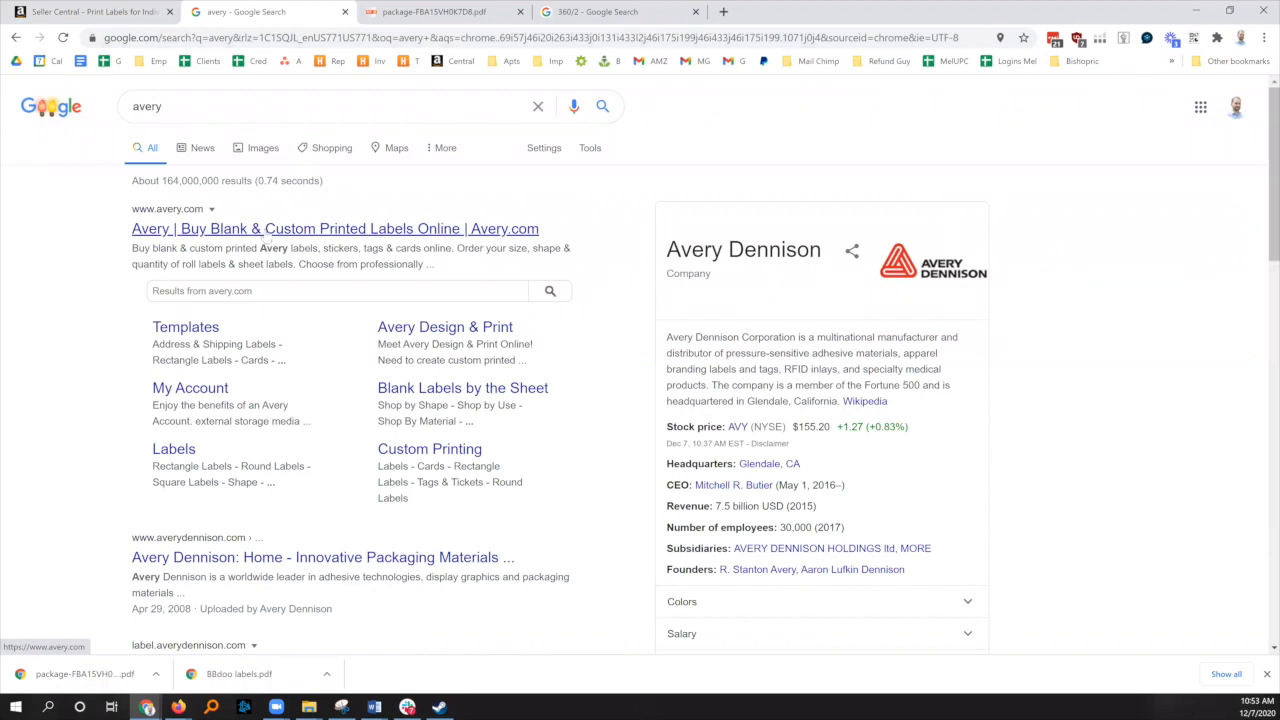
Step: Search Google for "product labels amazon" in place of "avery" and look through the results
double_click(223, 103)
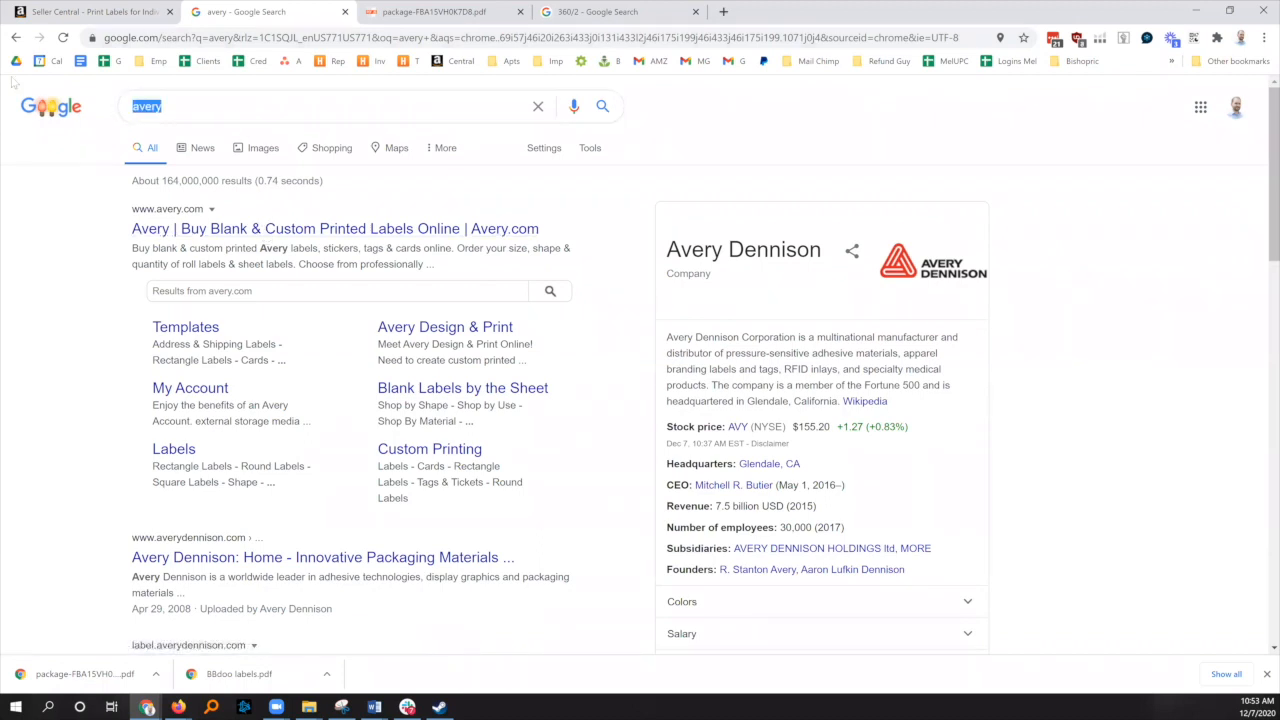
type("custom")
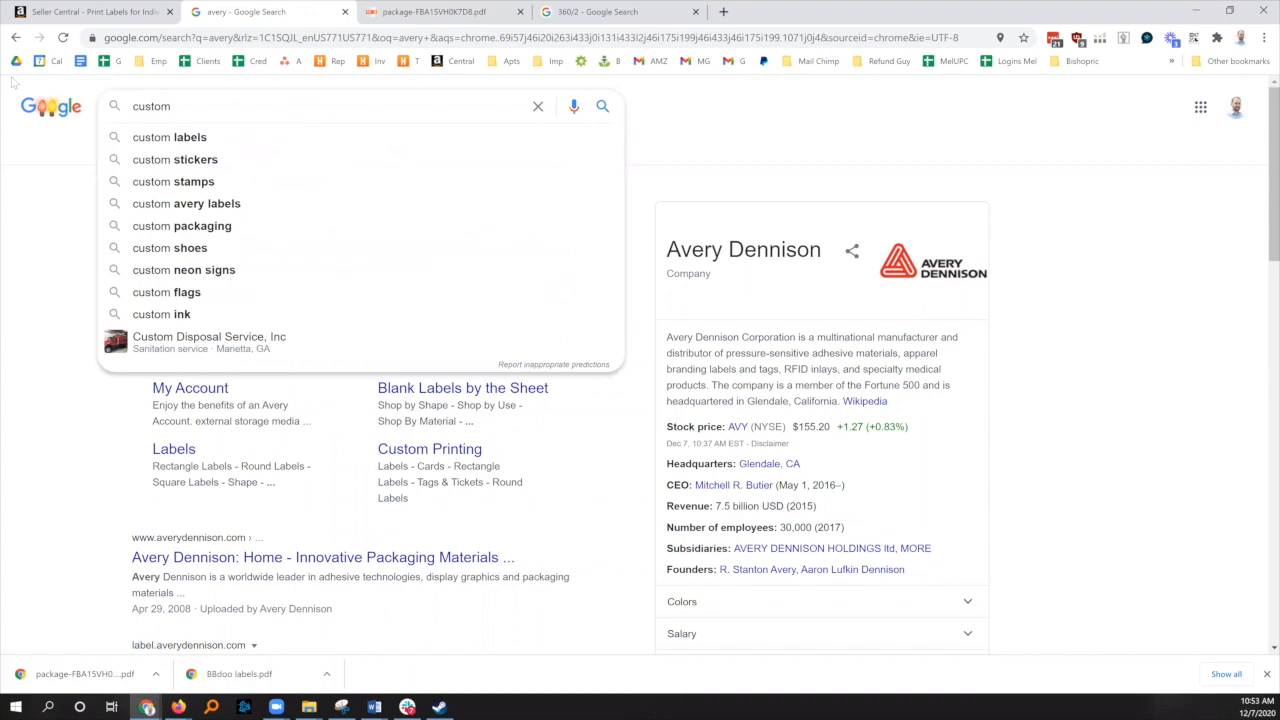
key("ctrl+a")
type("productlab")
key("BackSpace")
key("BackSpace")
key("BackSpace")
type("labels amazon")
key("Return")
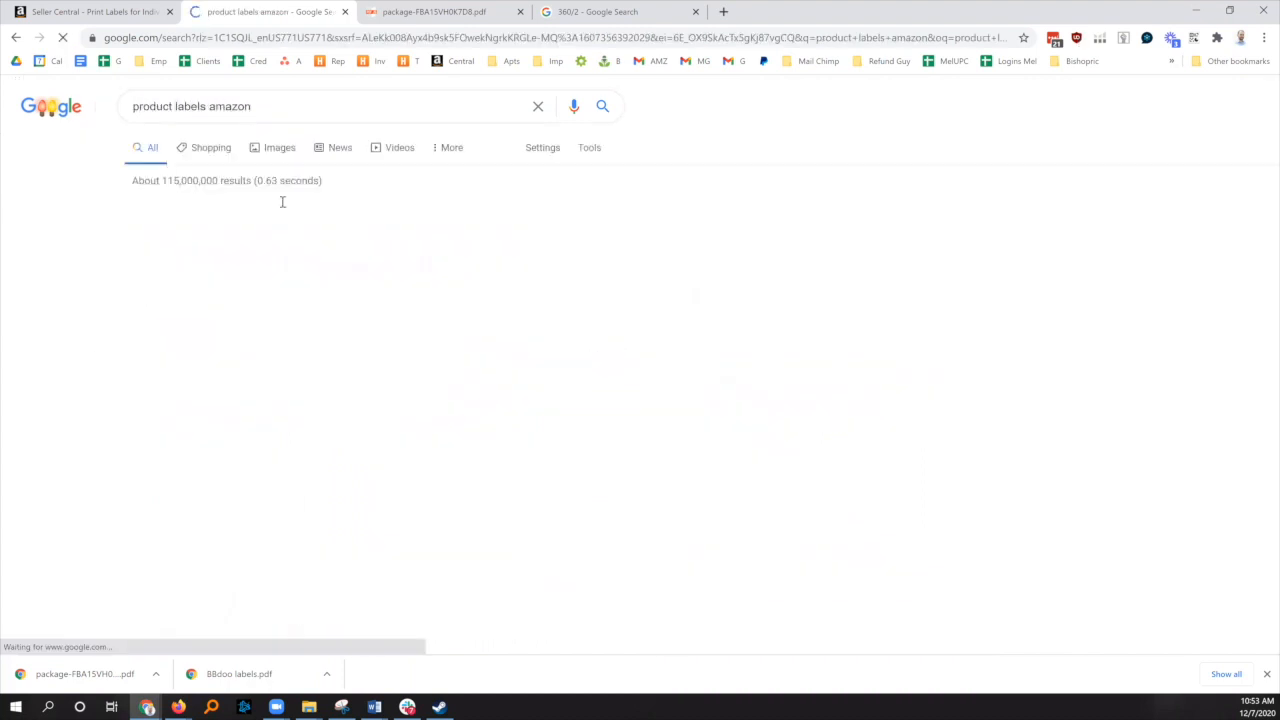
scroll(232, 545, "down", 5)
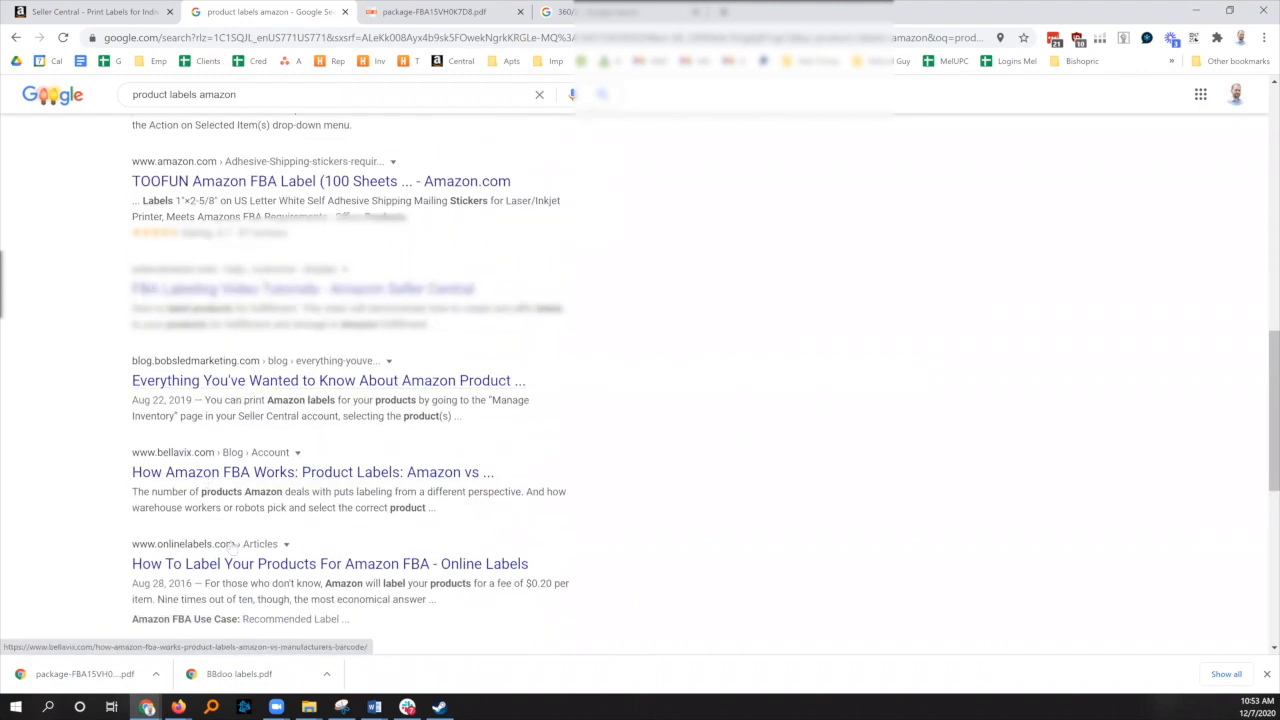
scroll(240, 200, "up", 5)
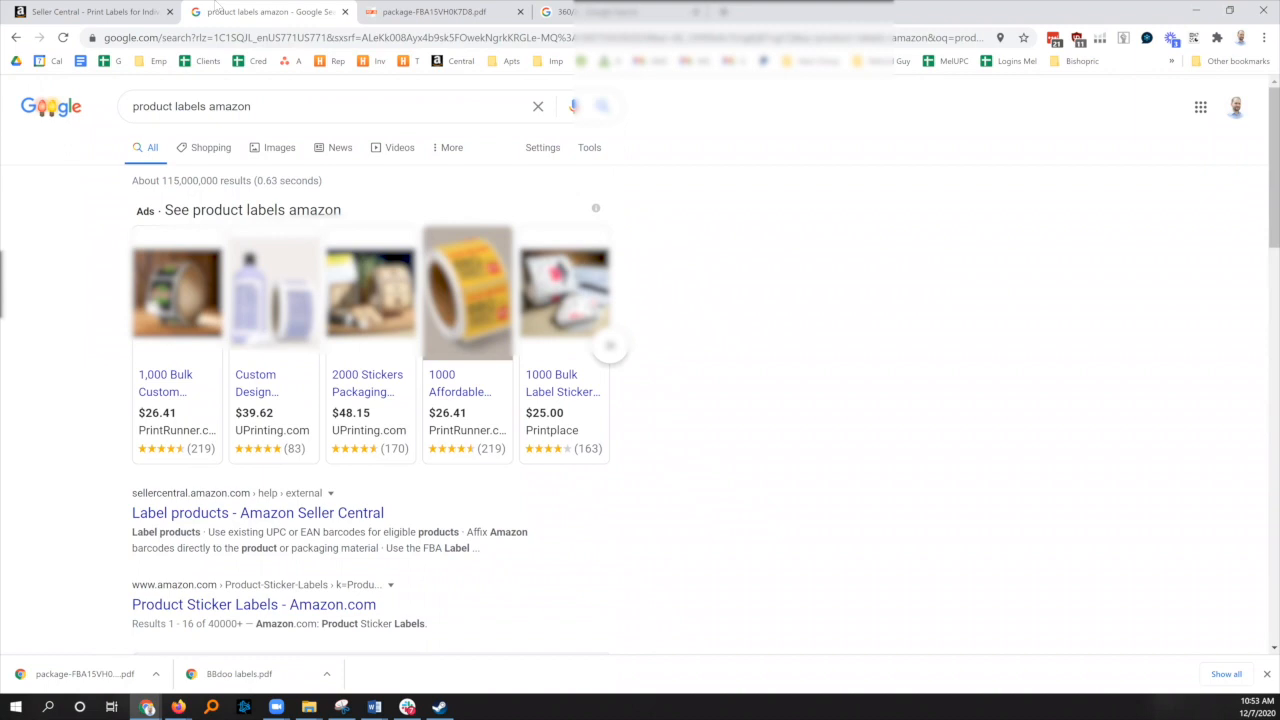
Step: Check the page for printing individual product labels, return to the Google results and go back from them
left_click(118, 10)
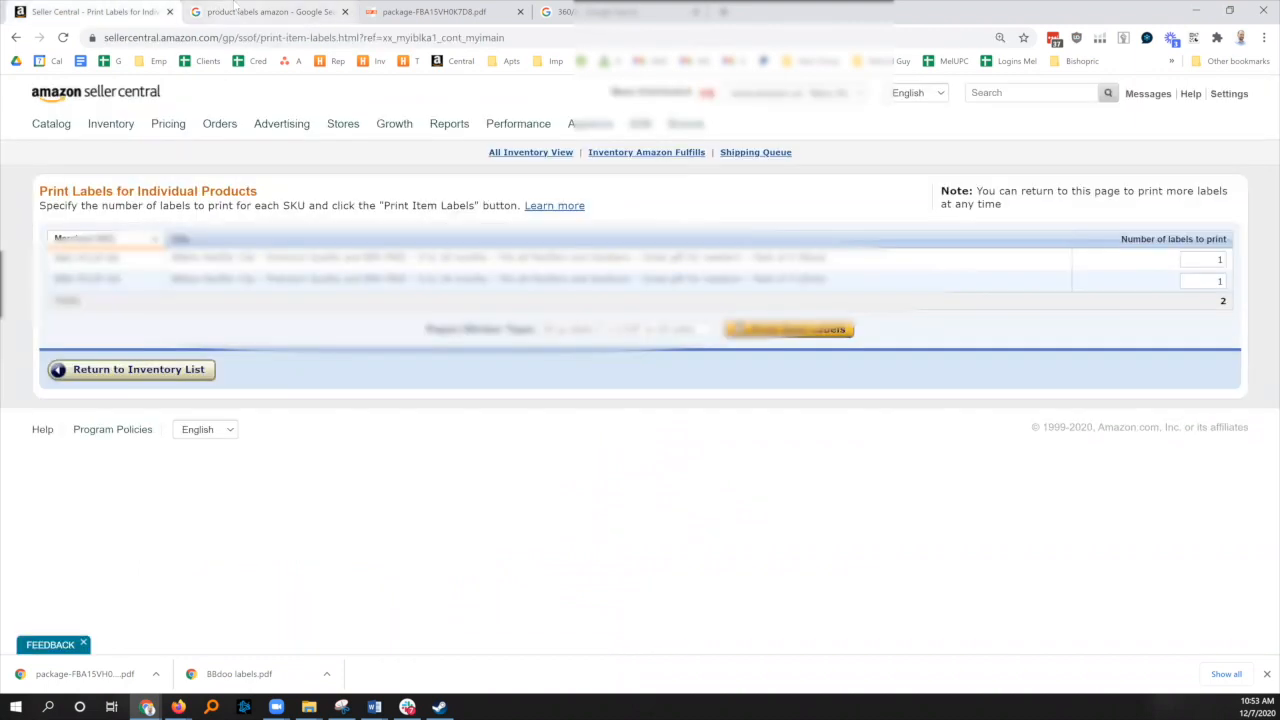
left_click(235, 10)
key("alt+Left")
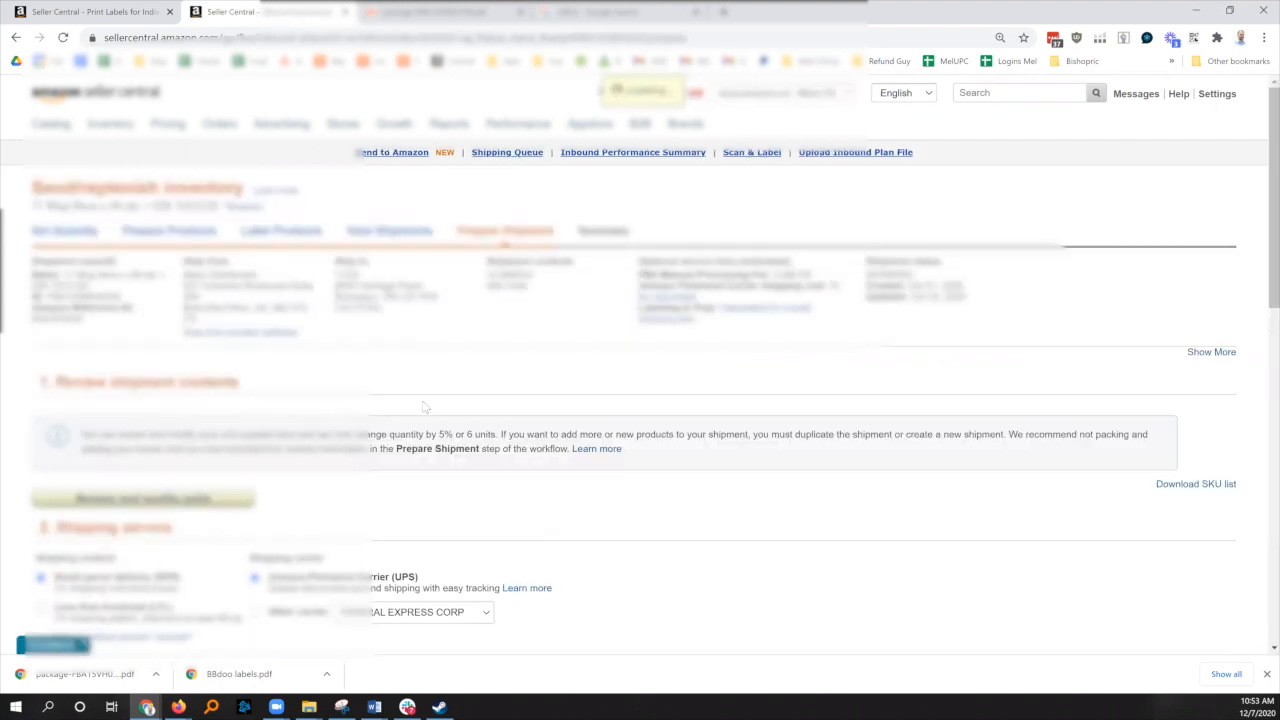
Step: Examine the bamboo coffee cup shipment's box quantities, weights, dimensions, shipping charges and labels sections, and go back to its product labelling stage
scroll(1262, 325, "down", 3)
scroll(1262, 325, "down", 5)
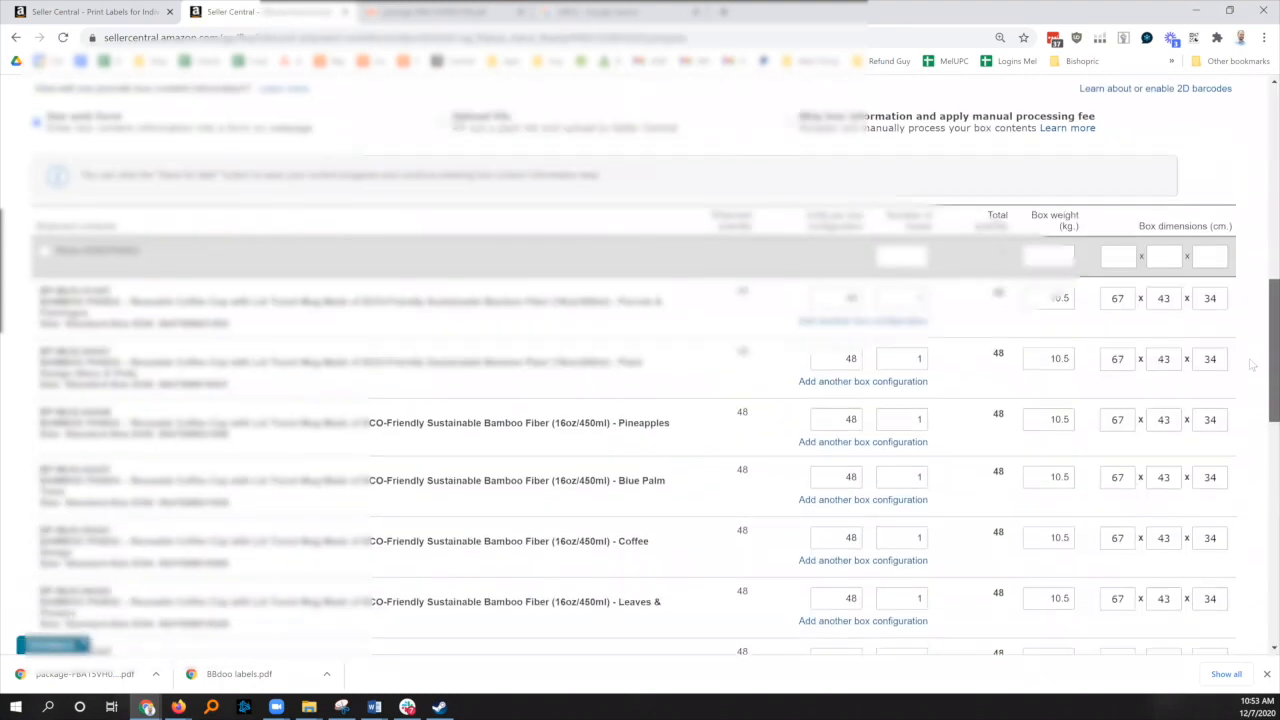
scroll(1253, 390, "down", 1)
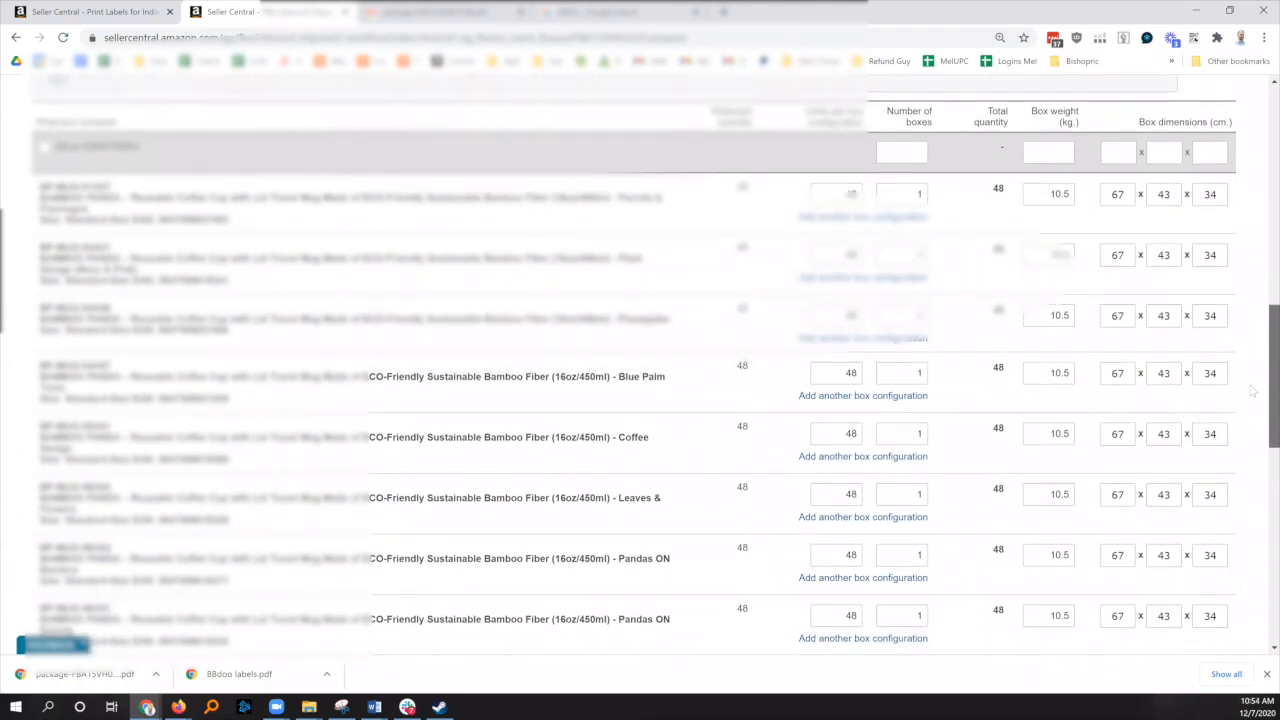
scroll(1250, 395, "down", 1)
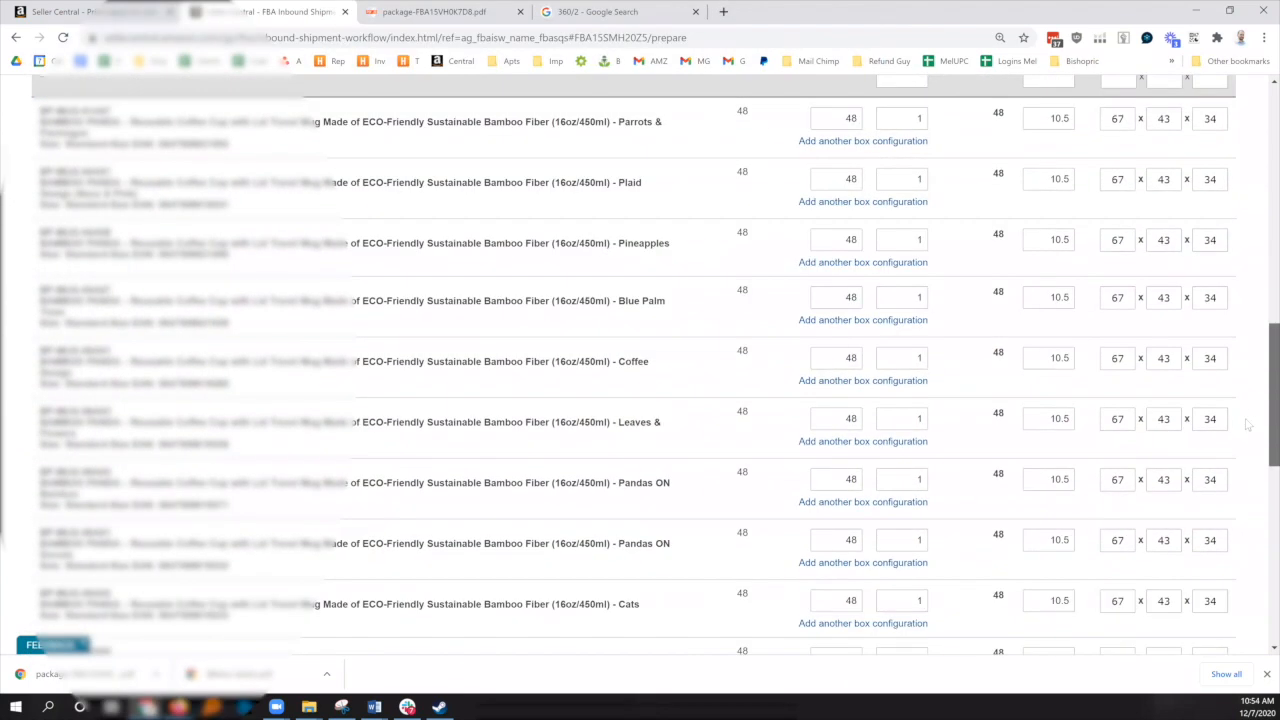
scroll(1247, 425, "down", 4)
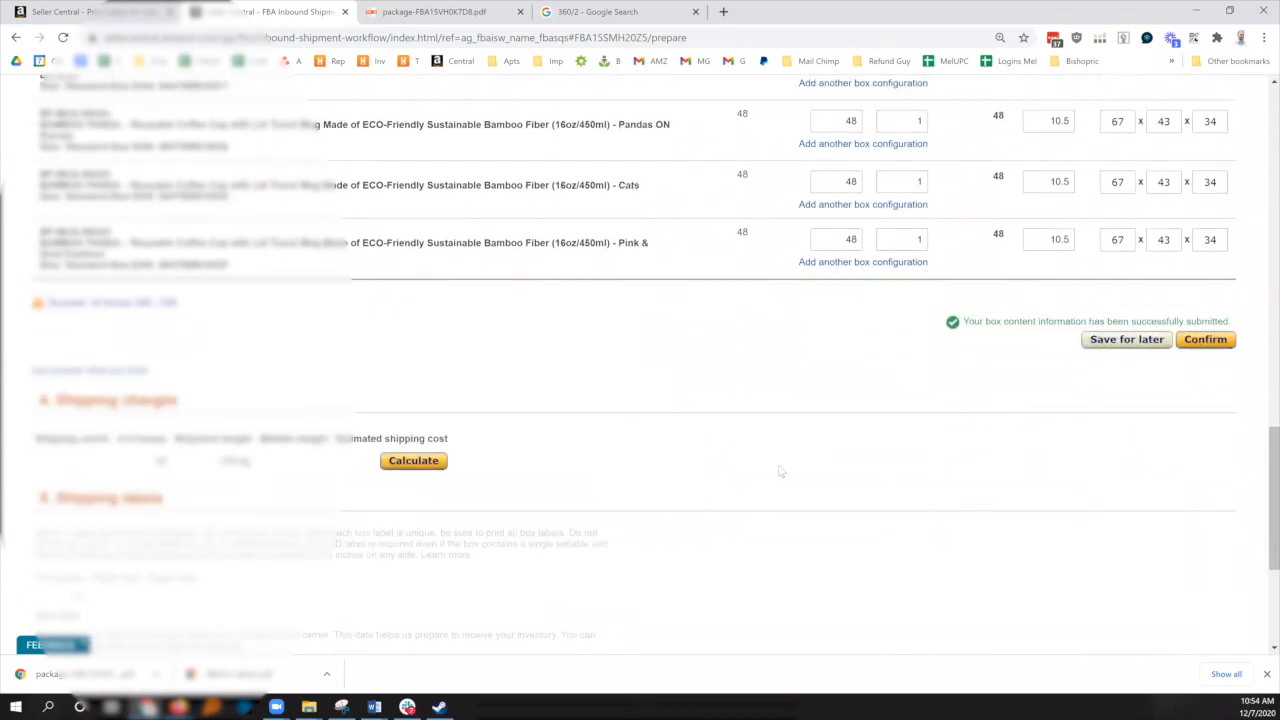
scroll(361, 468, "down", 2)
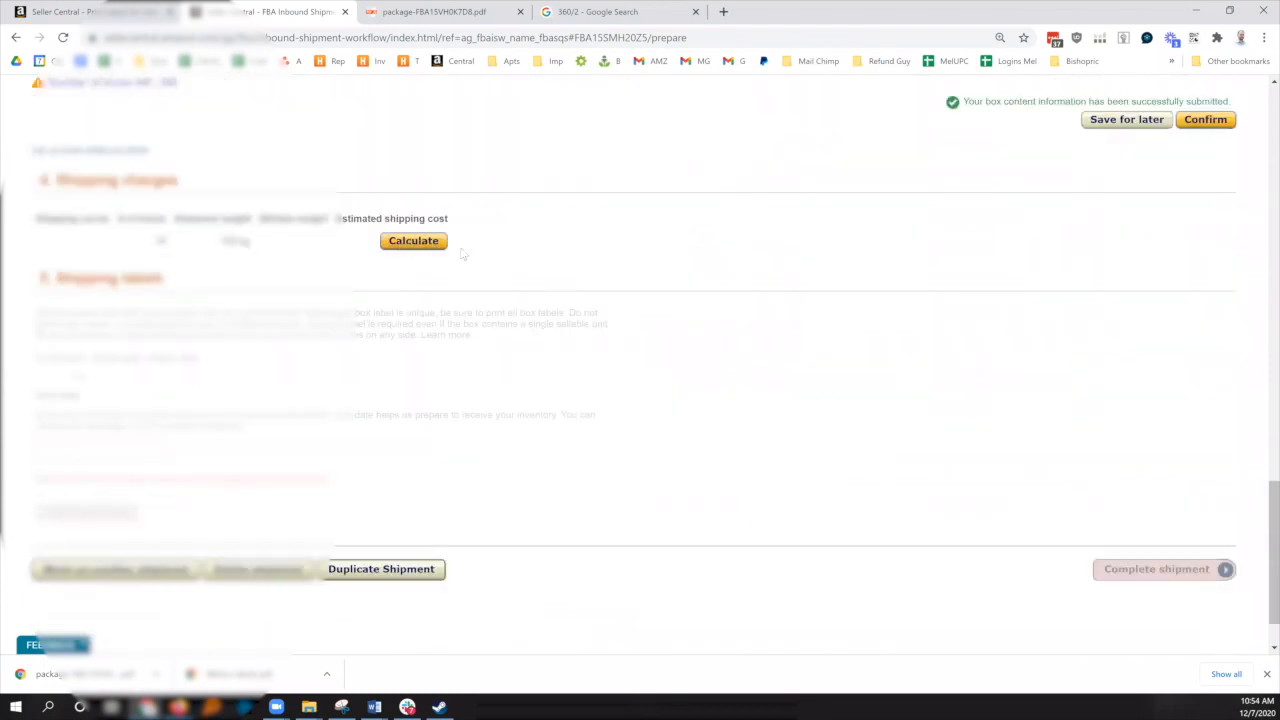
left_click_drag(1272, 532, 1262, 345)
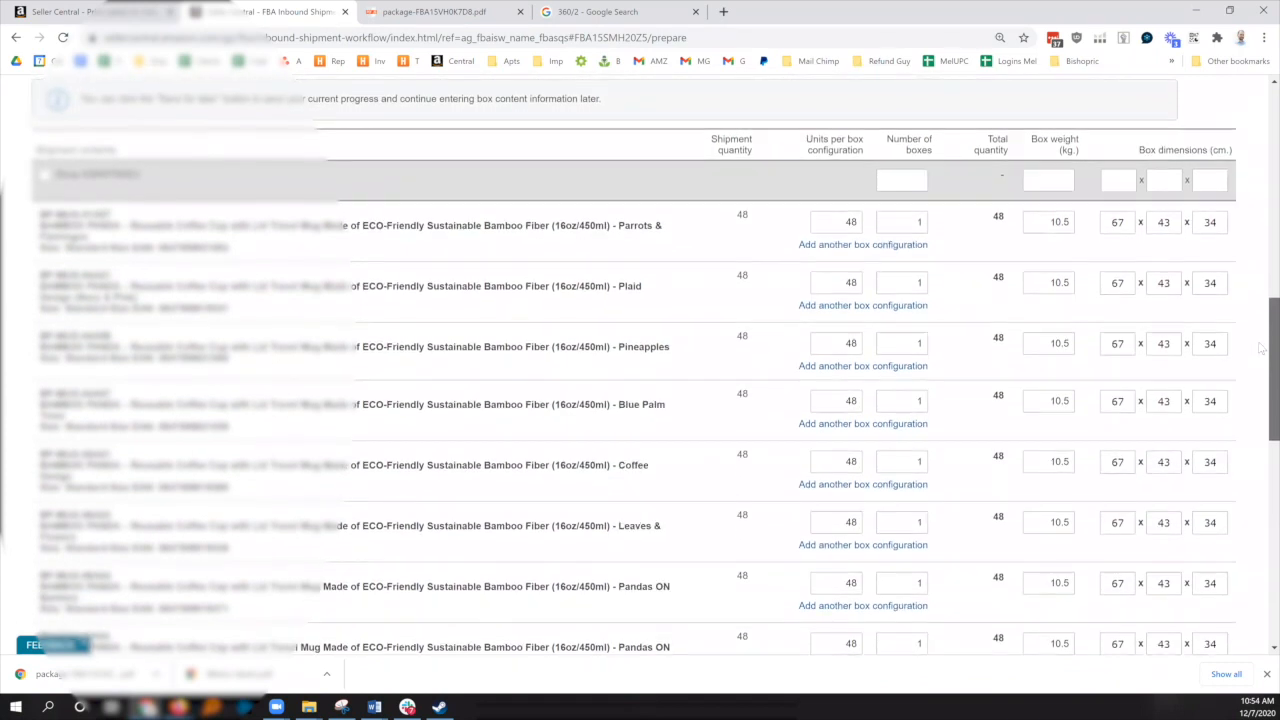
key("alt+Left")
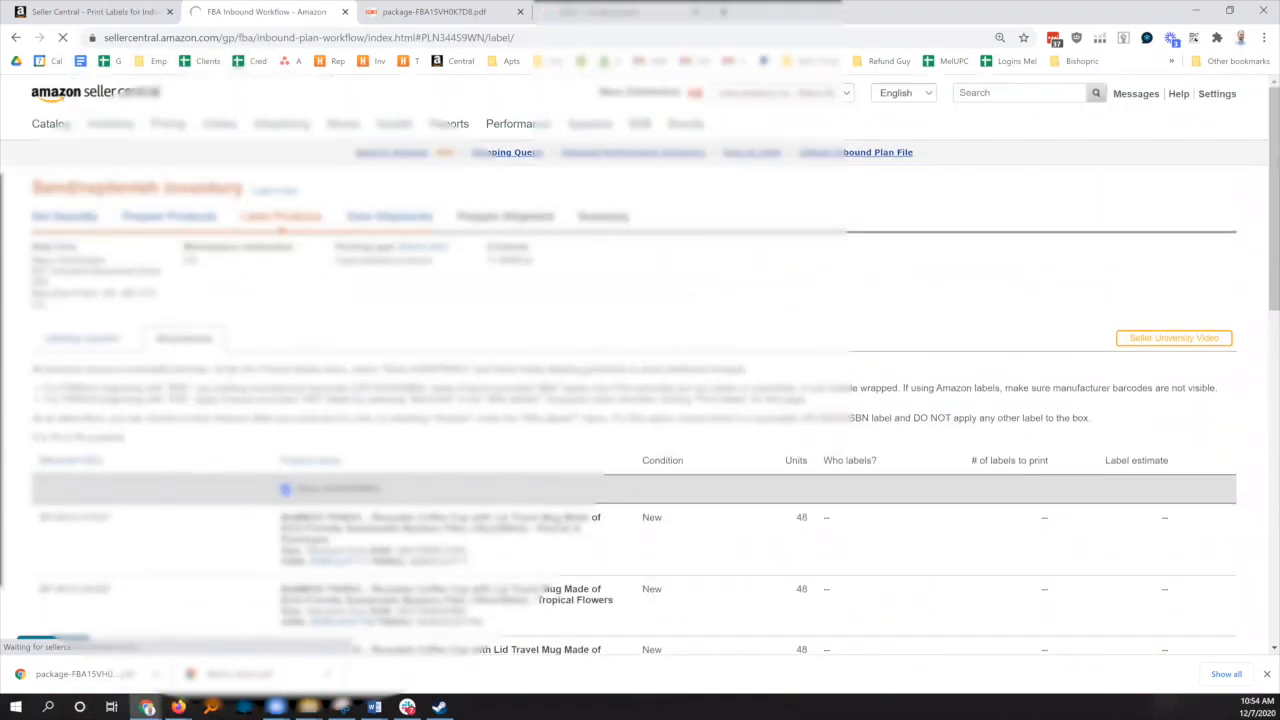